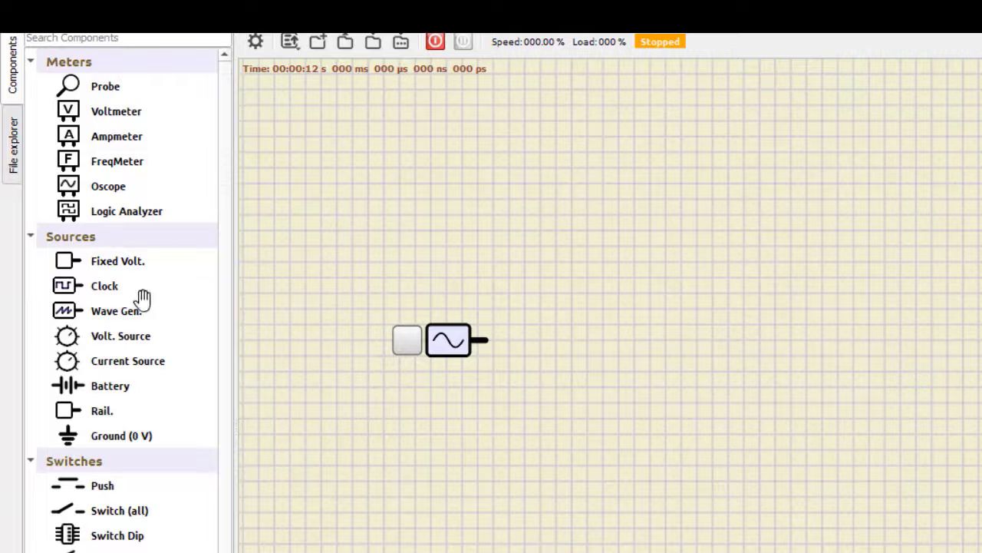
Place a diode, a ground symbol below the generator, and a 10 µF capacitor on the canvas
{"action": "scroll", "coordinate": [104, 403], "scroll_direction": "down", "scroll_amount": 4}
{"action": "scroll", "coordinate": [104, 404], "scroll_direction": "down", "scroll_amount": 1}
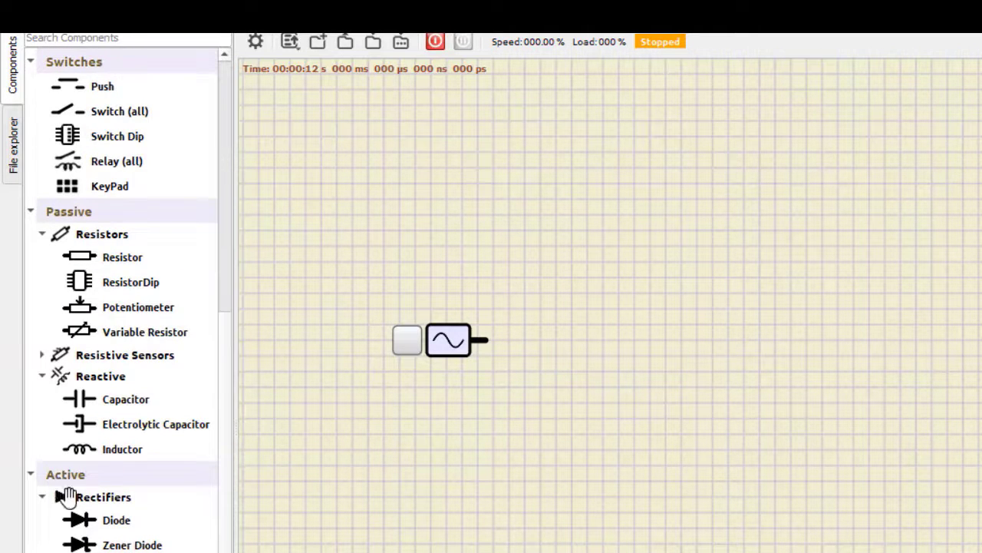
{"action": "left_click_drag", "start_coordinate": [82, 522], "coordinate": [606, 230]}
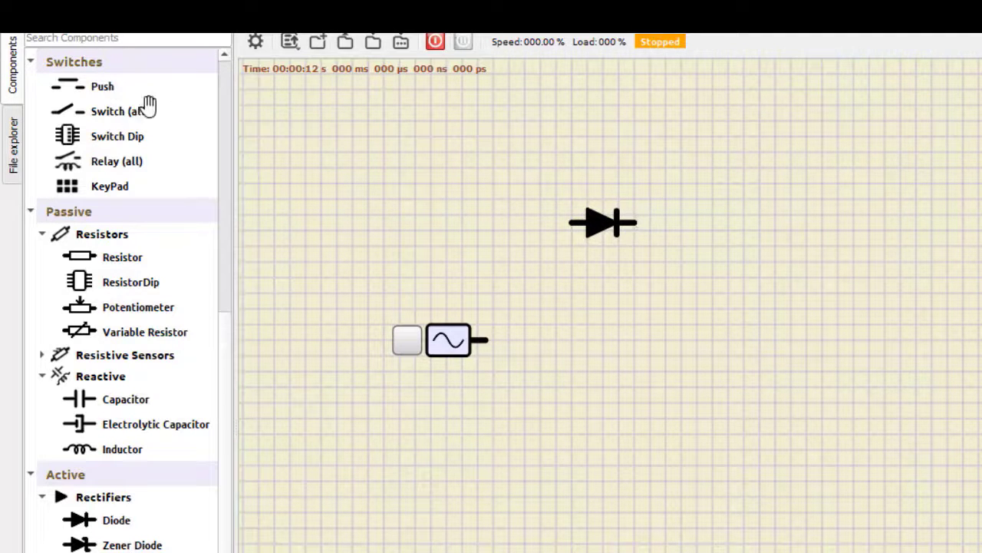
{"action": "scroll", "coordinate": [109, 149], "scroll_direction": "up", "scroll_amount": 5}
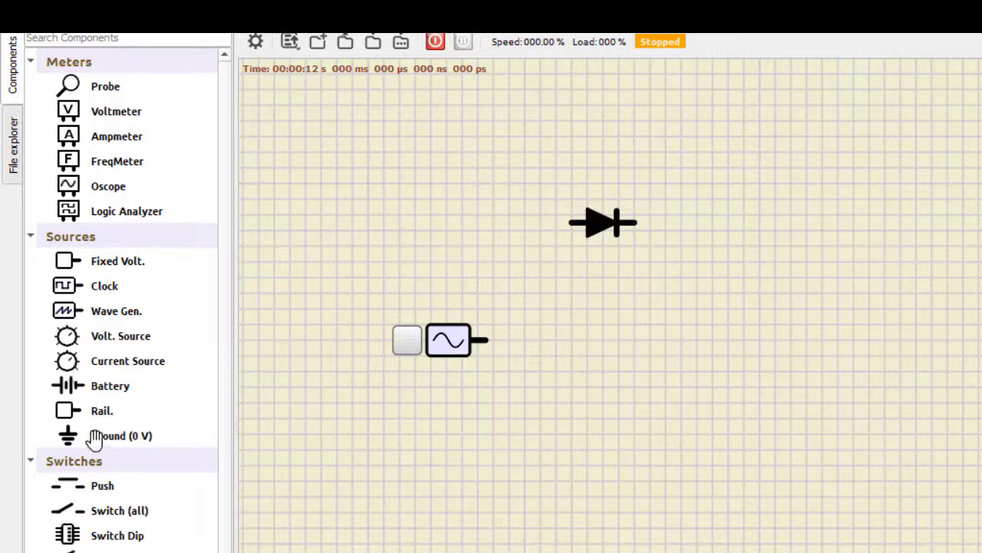
{"action": "left_click_drag", "start_coordinate": [96, 435], "coordinate": [493, 500]}
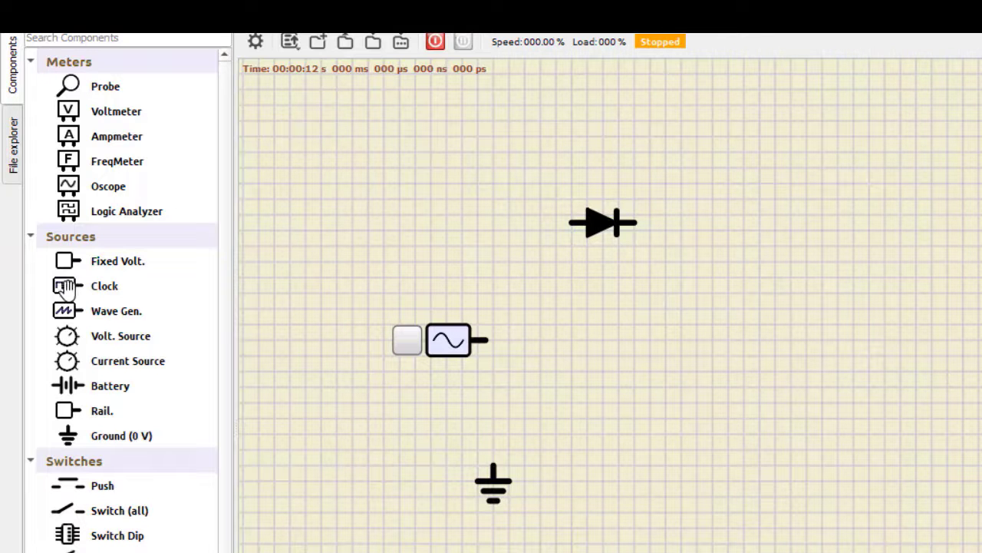
{"action": "scroll", "coordinate": [65, 285], "scroll_direction": "down", "scroll_amount": 5}
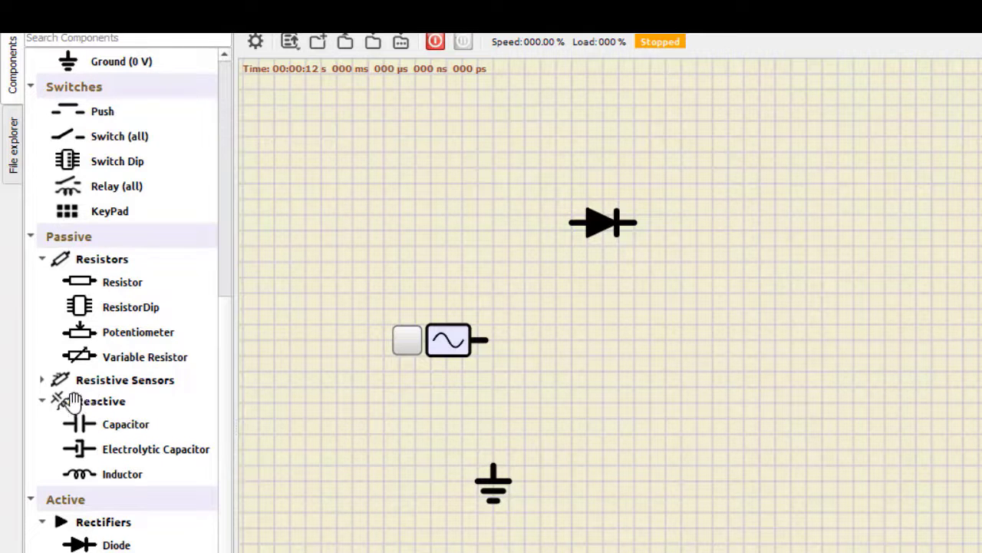
{"action": "left_click_drag", "start_coordinate": [80, 430], "coordinate": [765, 357]}
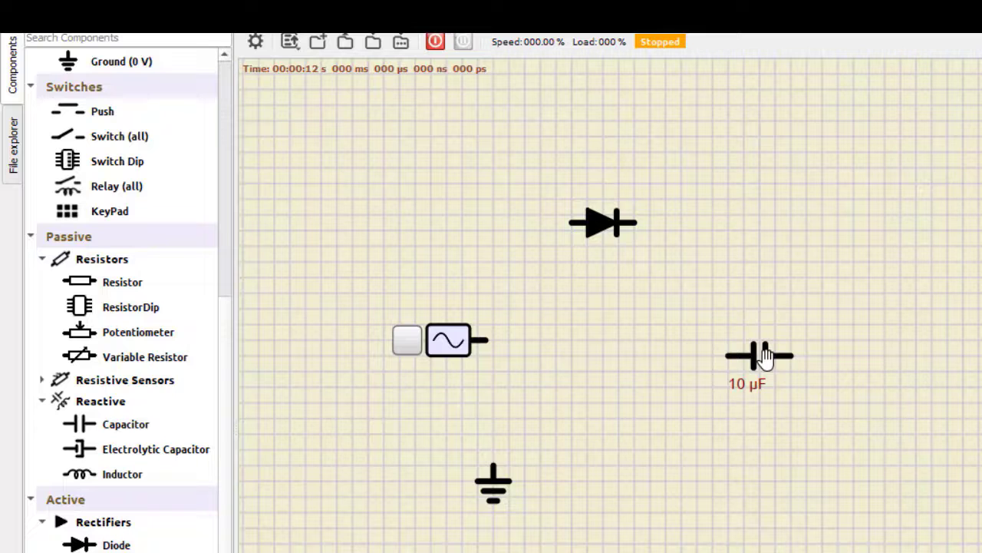
Stand the capacitor upright and add a vertical open switch above it
{"action": "right_click", "coordinate": [768, 363]}
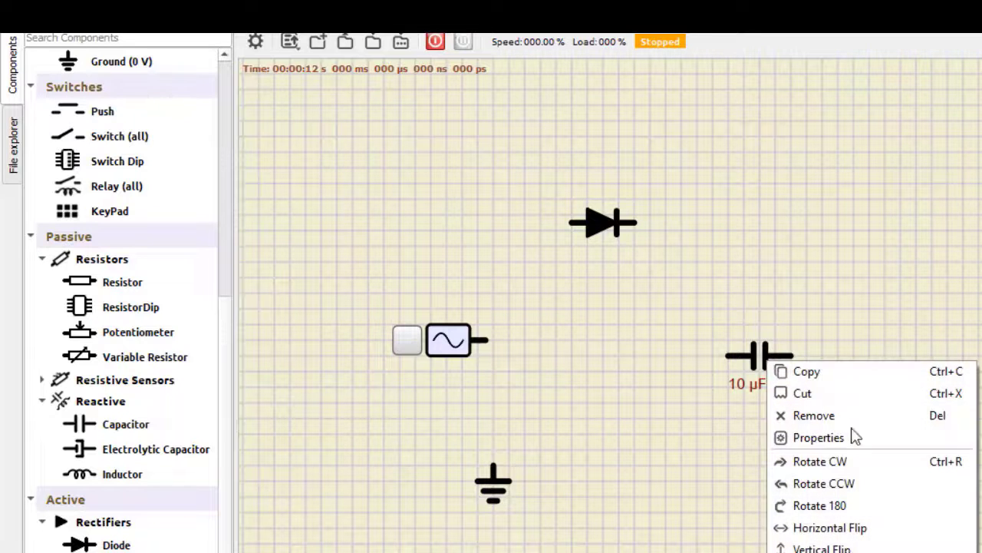
{"action": "left_click", "coordinate": [858, 483]}
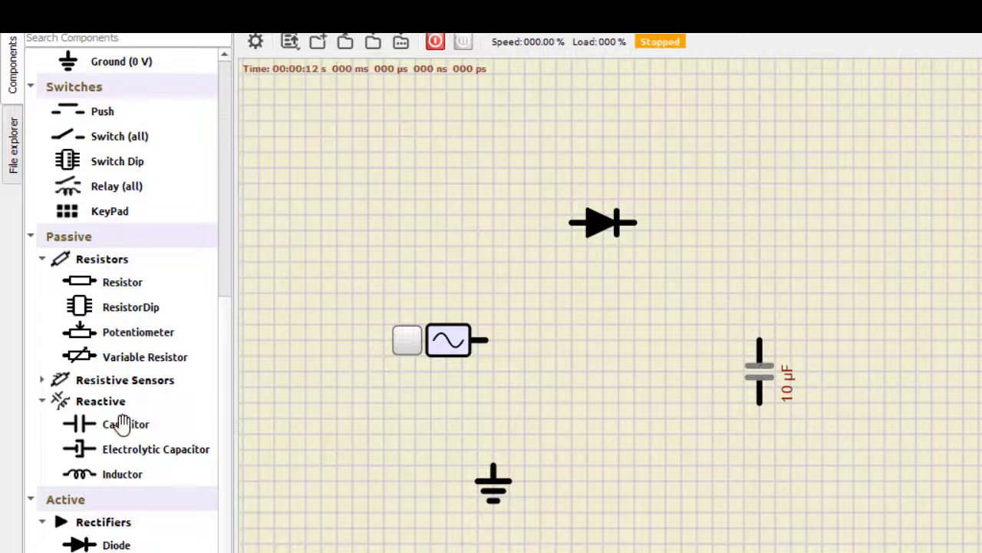
{"action": "scroll", "coordinate": [85, 399], "scroll_direction": "up", "scroll_amount": 5}
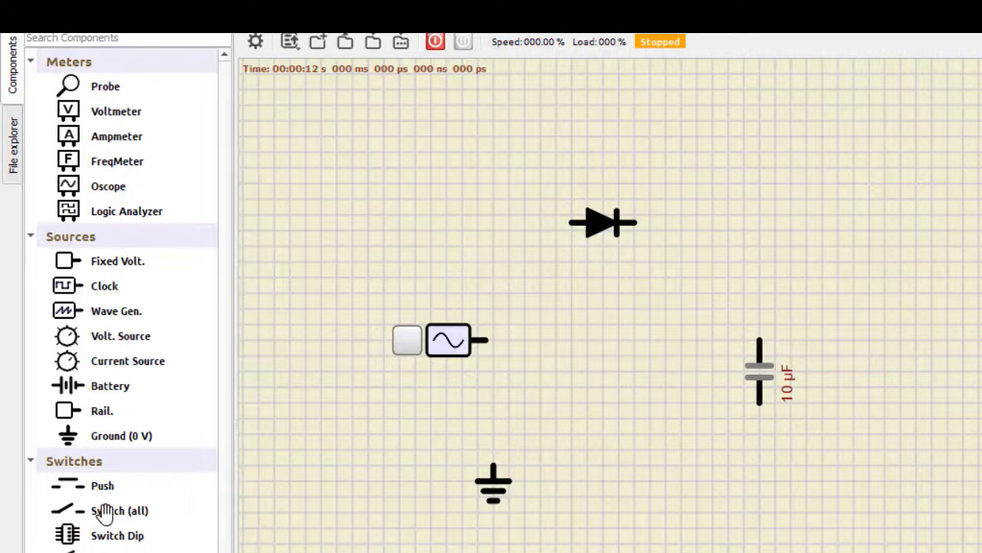
{"action": "left_click_drag", "start_coordinate": [106, 511], "coordinate": [760, 282]}
{"action": "right_click", "coordinate": [757, 284]}
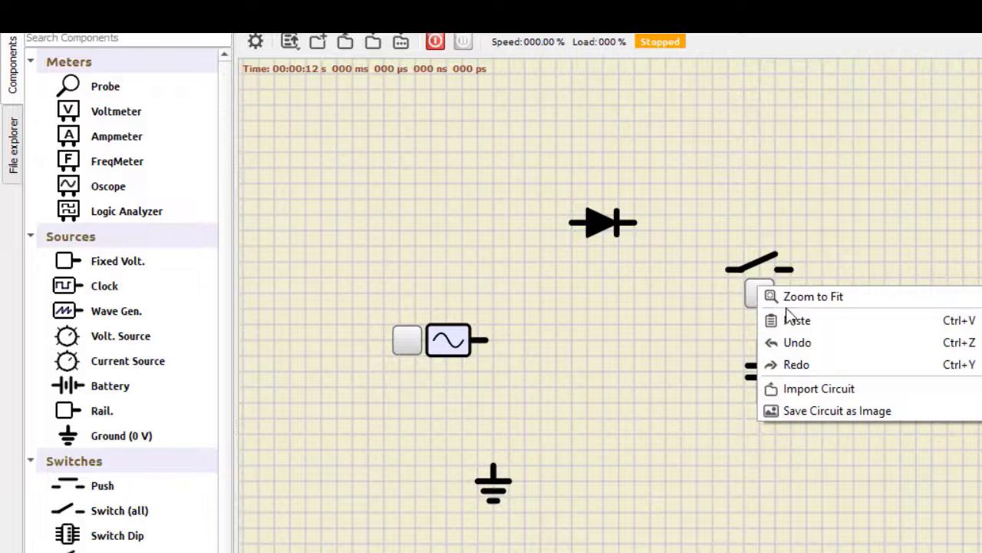
{"action": "left_click", "coordinate": [698, 288]}
{"action": "right_click", "coordinate": [747, 281]}
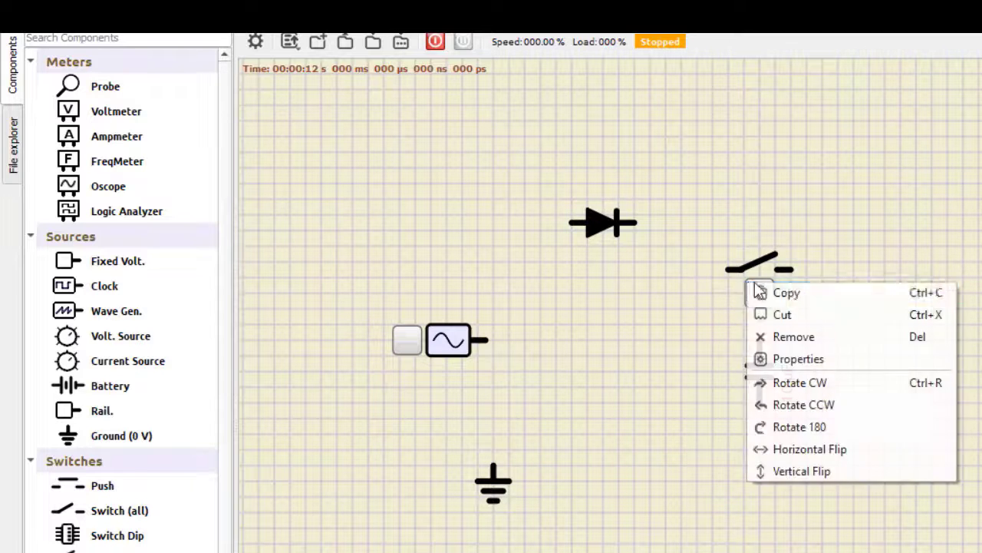
{"action": "left_click", "coordinate": [794, 390]}
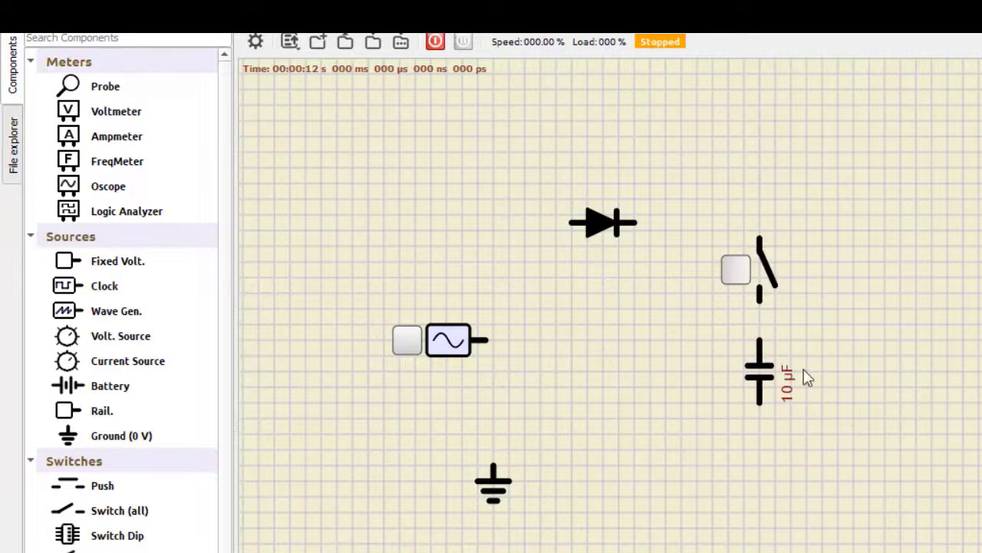
{"action": "left_click", "coordinate": [734, 276]}
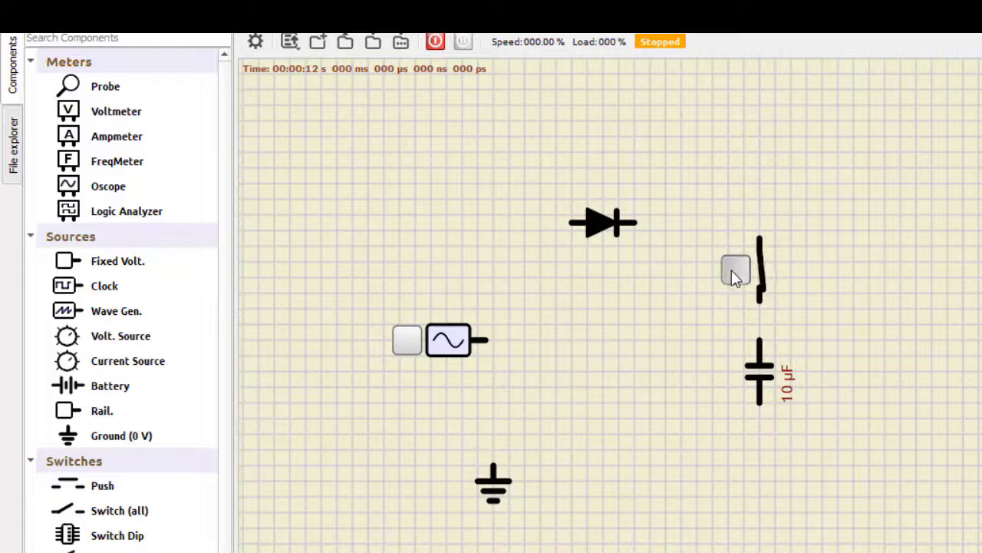
{"action": "left_click", "coordinate": [733, 276]}
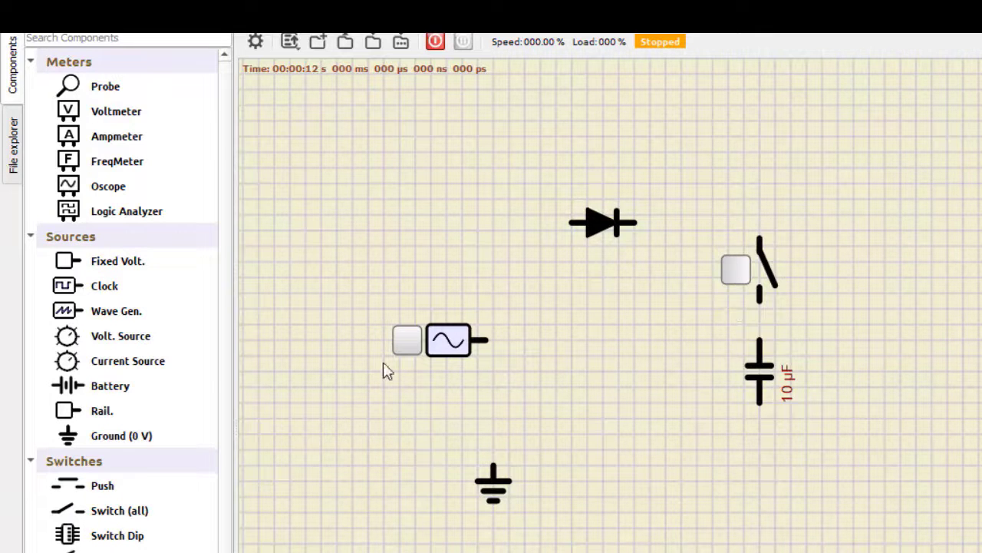
Add an upright 100 Ω resistor to the right of the capacitor
{"action": "scroll", "coordinate": [92, 436], "scroll_direction": "down", "scroll_amount": 3}
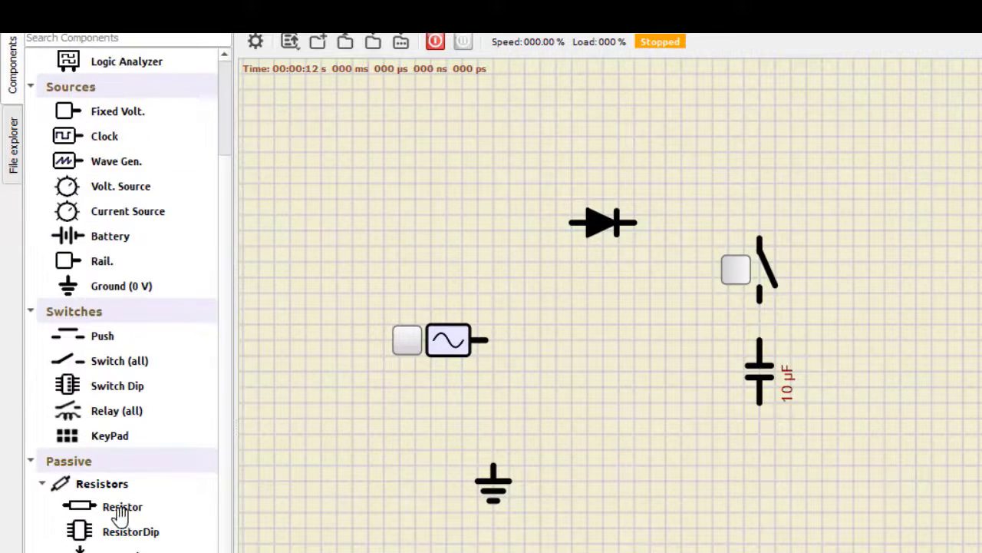
{"action": "left_click_drag", "start_coordinate": [90, 511], "coordinate": [889, 336]}
{"action": "right_click", "coordinate": [889, 335]}
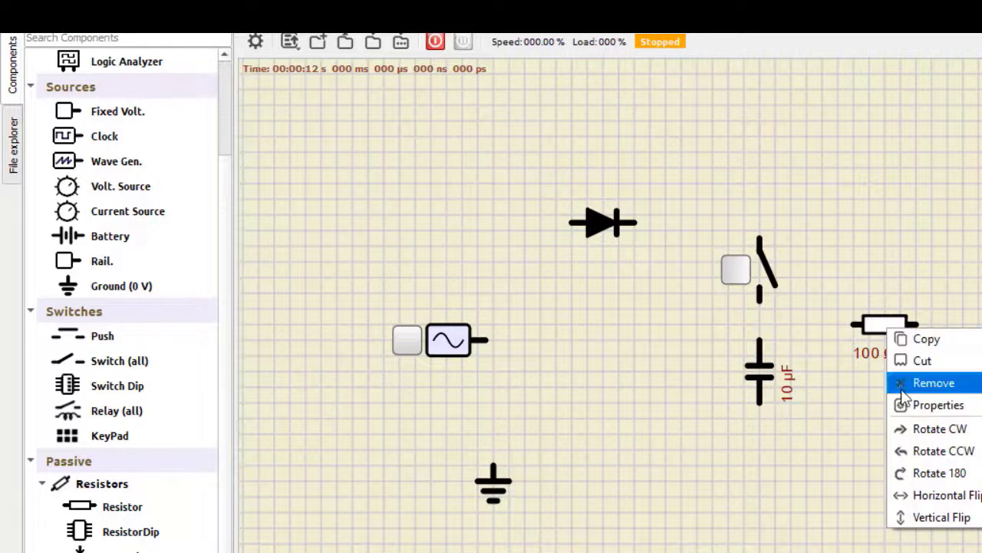
{"action": "left_click", "coordinate": [912, 453]}
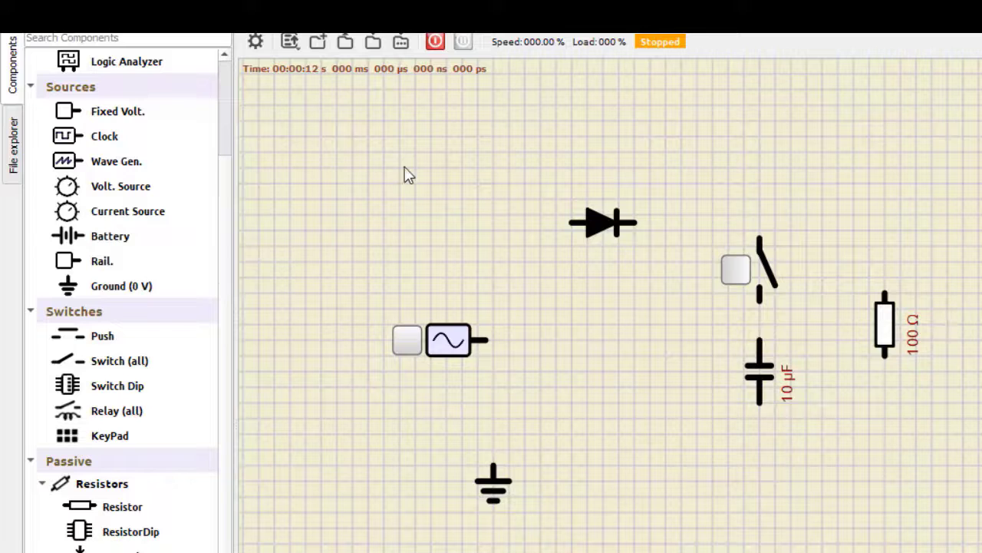
Wire the generator to the diode, diode to switch, switch to capacitor, and capacitor to ground
{"action": "left_click", "coordinate": [485, 339]}
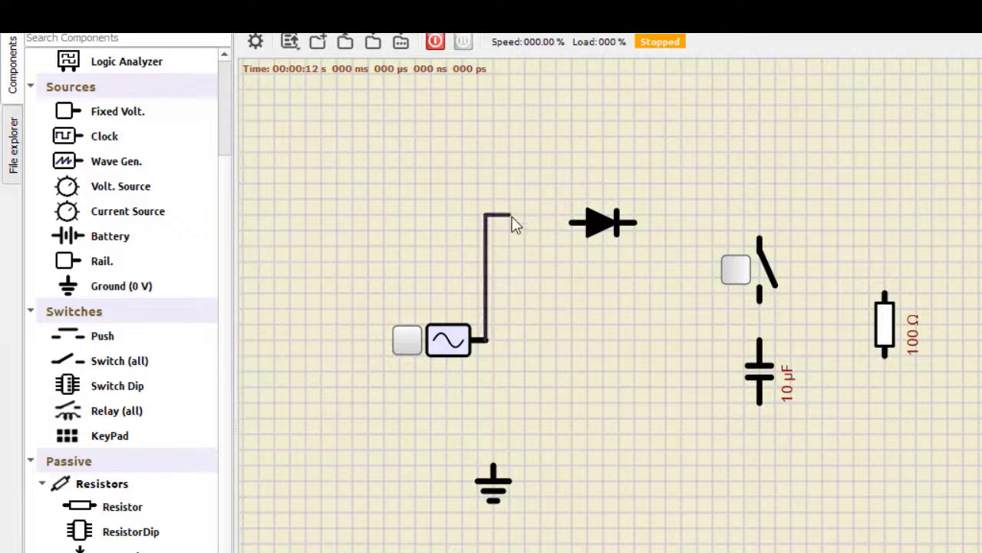
{"action": "left_click", "coordinate": [571, 223]}
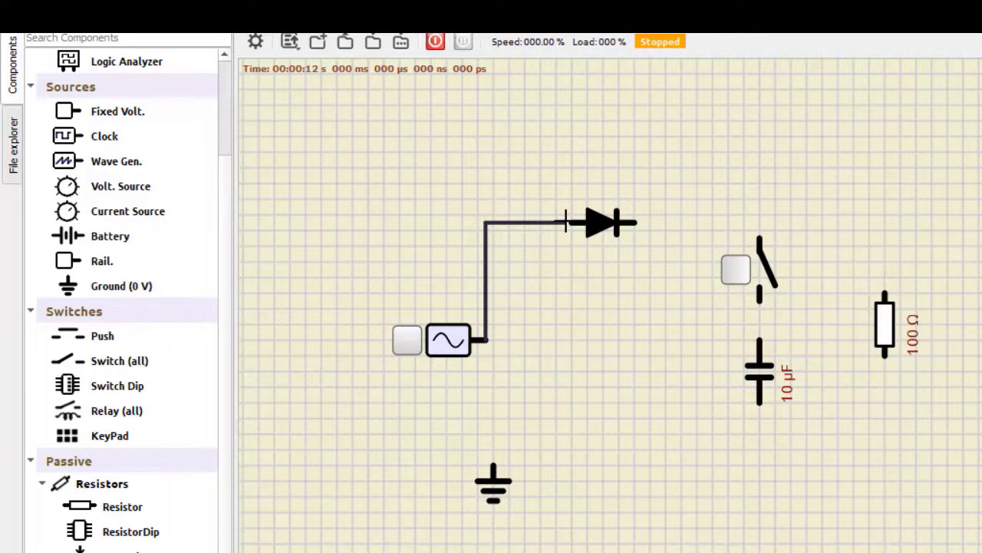
{"action": "left_click", "coordinate": [636, 223]}
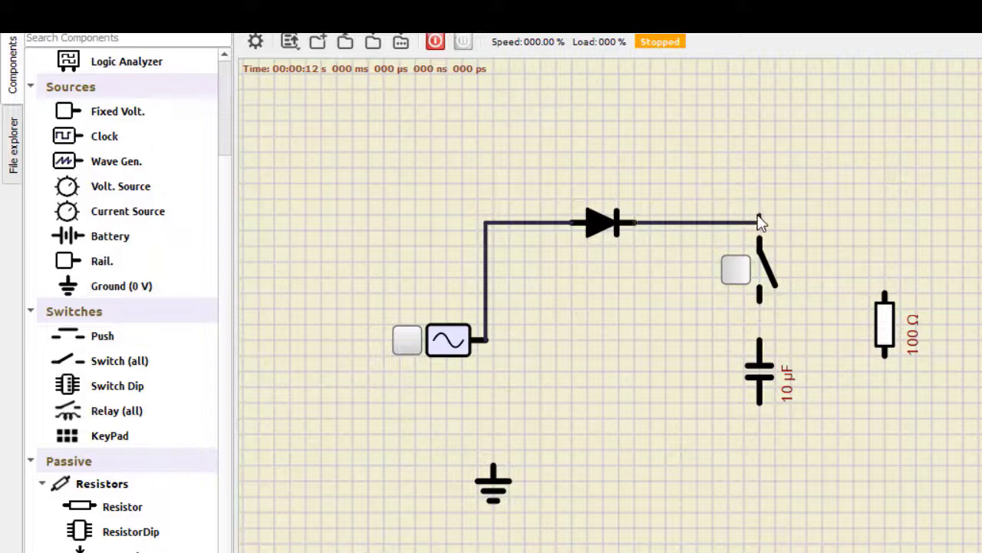
{"action": "left_click", "coordinate": [760, 229]}
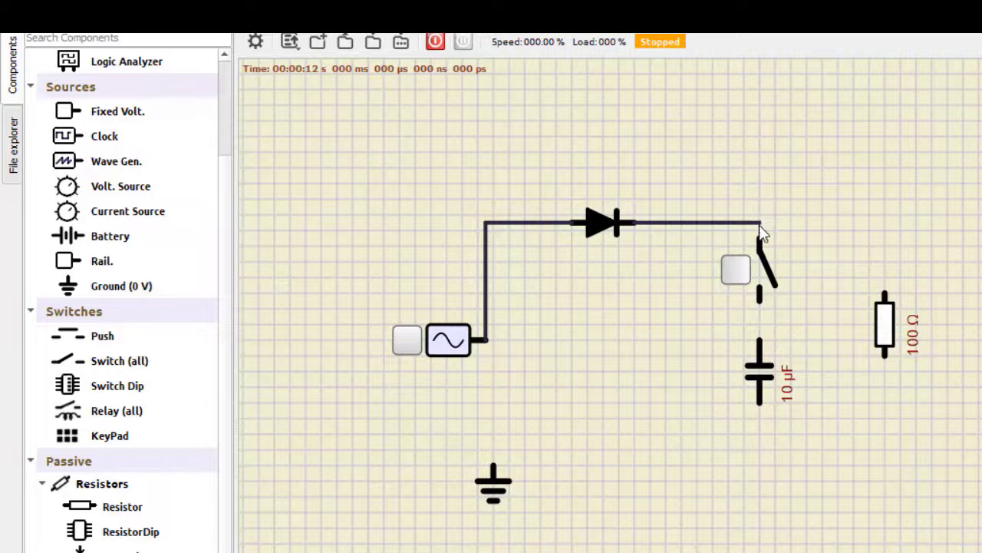
{"action": "left_click", "coordinate": [757, 301]}
{"action": "left_click", "coordinate": [760, 403]}
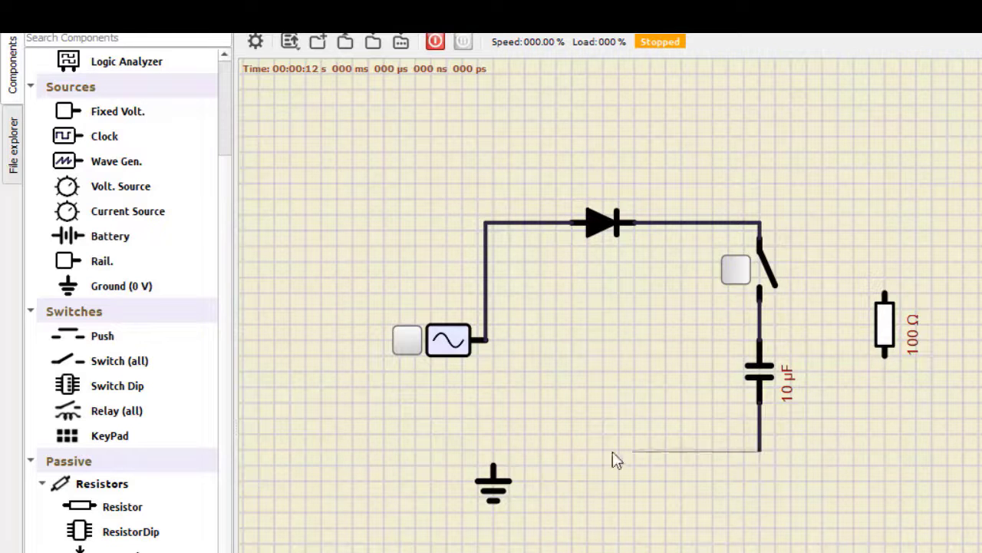
{"action": "left_click", "coordinate": [493, 461]}
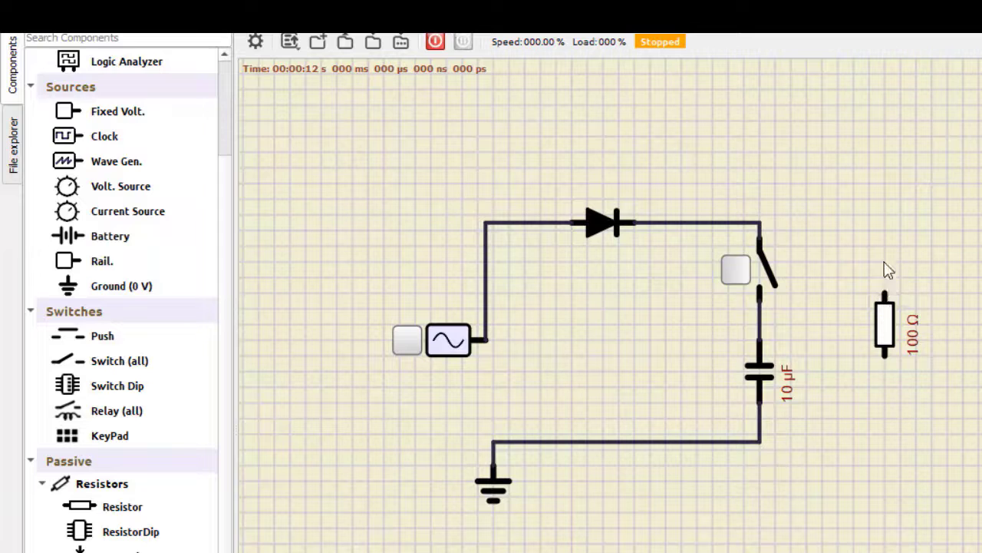
Wire the resistor across the diode output and ground, then toggle the capacitor switch closed and open
{"action": "left_click", "coordinate": [885, 294]}
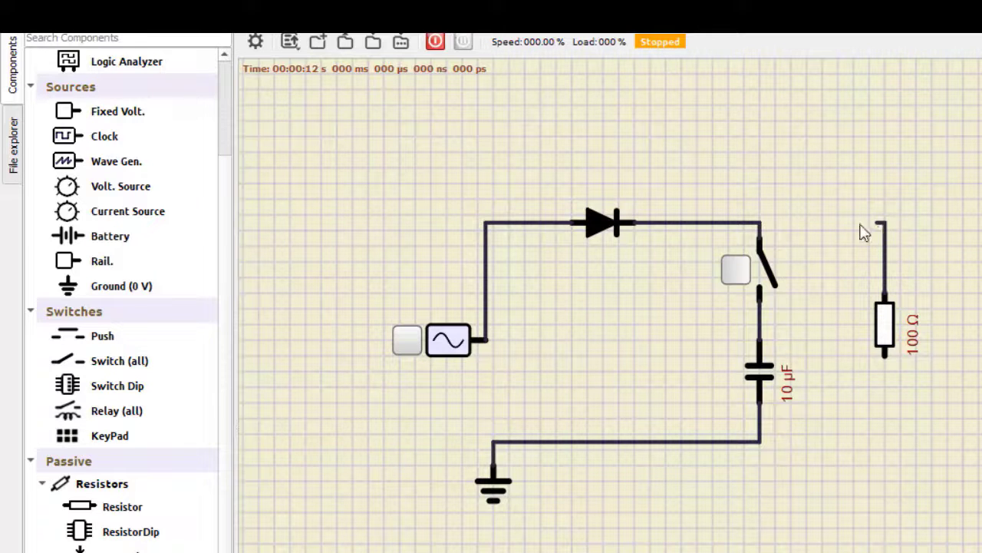
{"action": "left_click", "coordinate": [760, 222]}
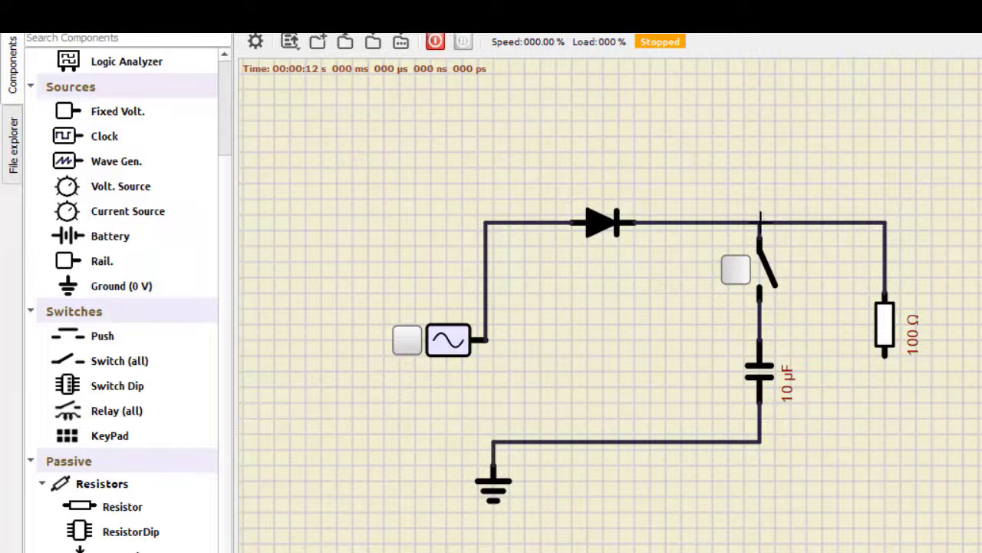
{"action": "left_click", "coordinate": [884, 356]}
{"action": "left_click", "coordinate": [761, 442]}
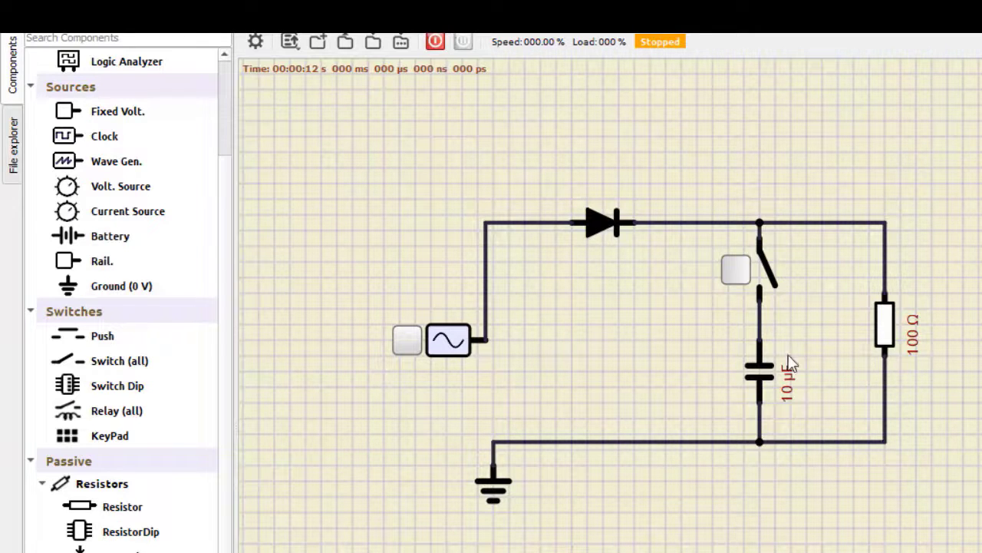
{"action": "left_click", "coordinate": [739, 276]}
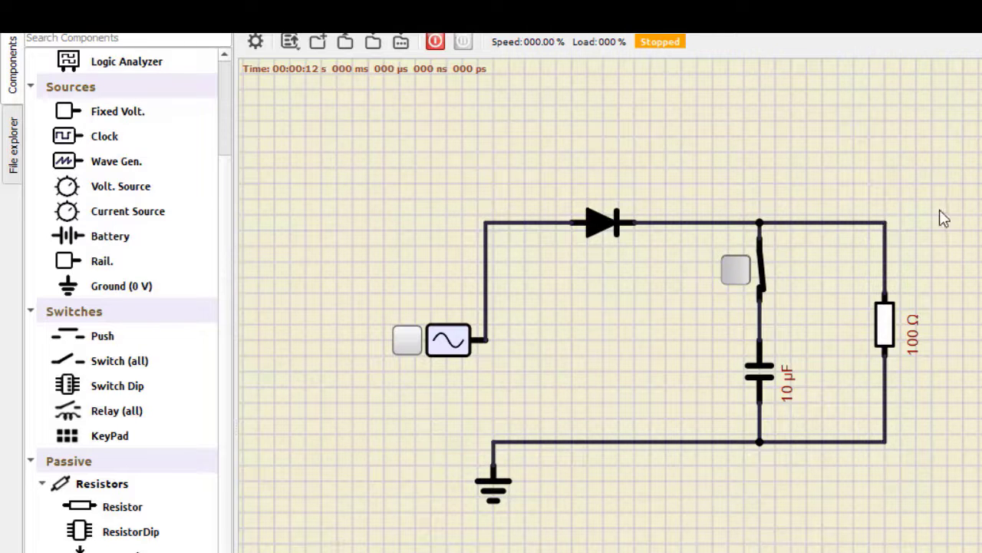
{"action": "left_click", "coordinate": [740, 275]}
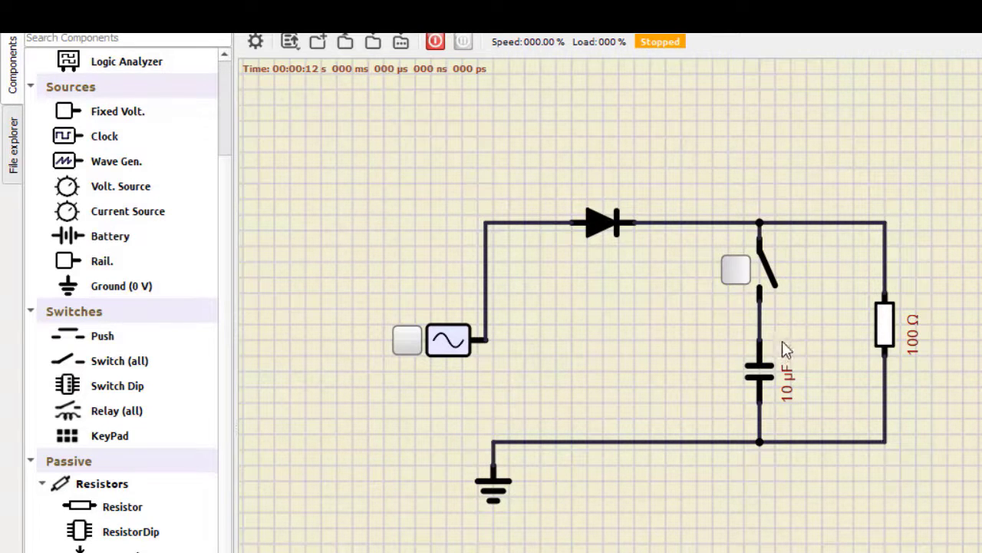
Place an oscilloscope right of the circuit and shift the whole circuit left to make room
{"action": "scroll", "coordinate": [176, 244], "scroll_direction": "up", "scroll_amount": 3}
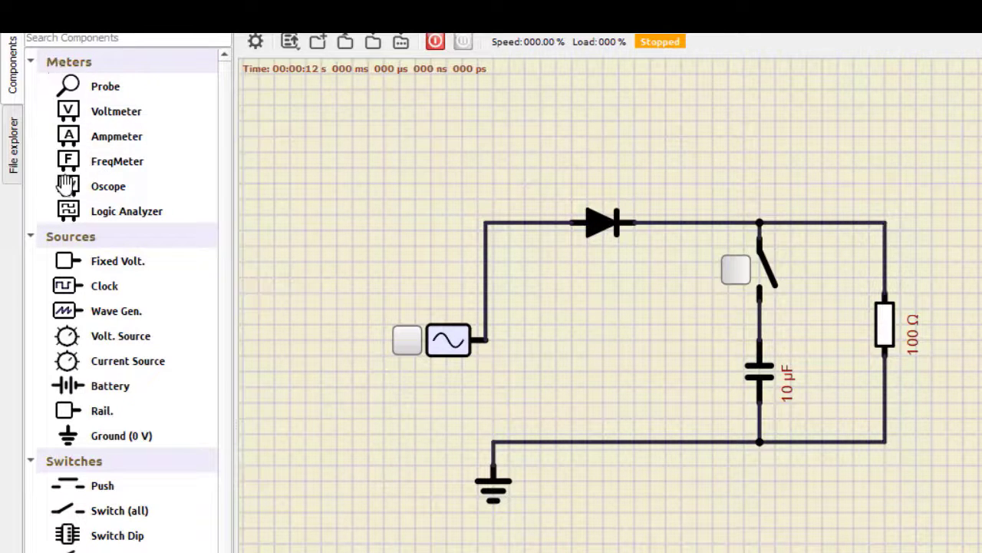
{"action": "left_click_drag", "start_coordinate": [67, 184], "coordinate": [981, 353]}
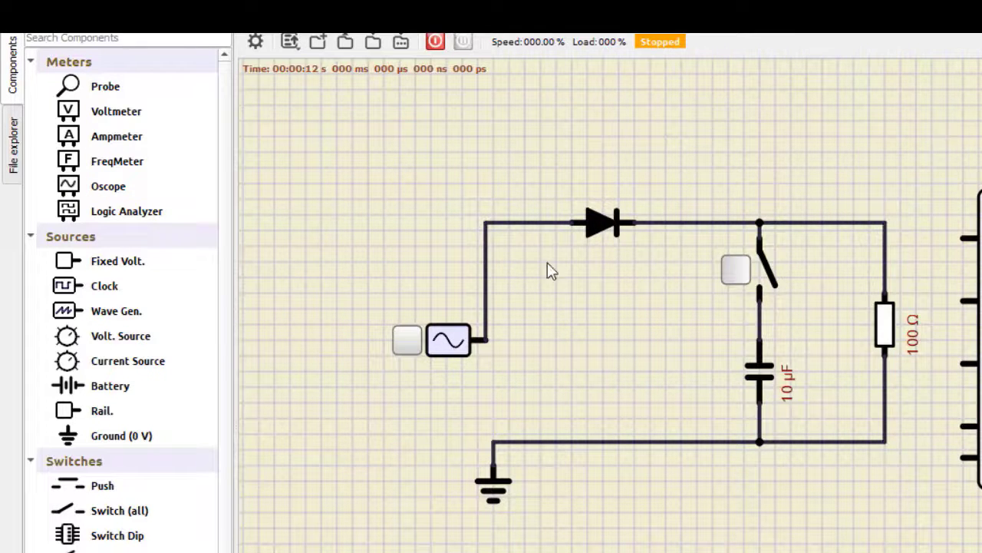
{"action": "left_click_drag", "start_coordinate": [363, 180], "coordinate": [926, 551]}
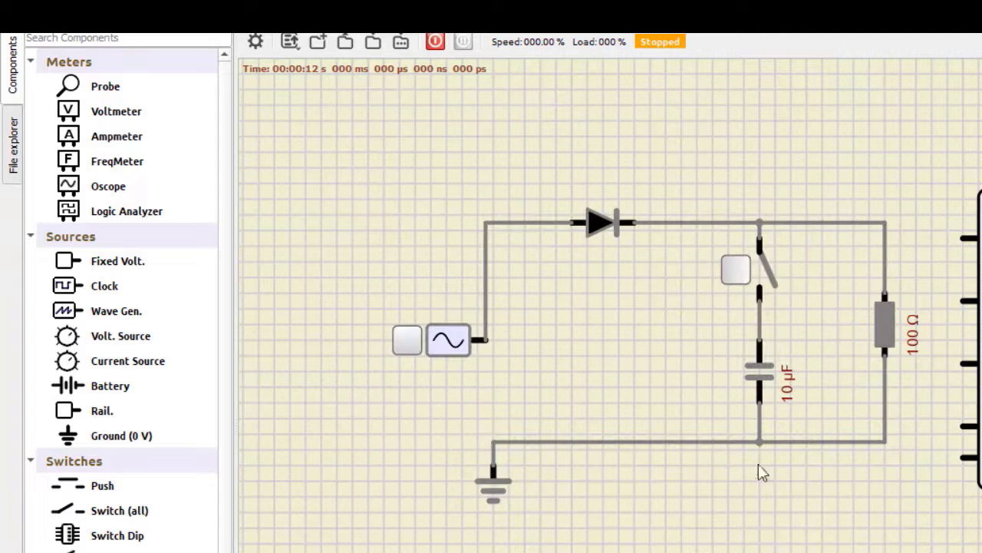
{"action": "left_click_drag", "start_coordinate": [440, 340], "coordinate": [330, 347]}
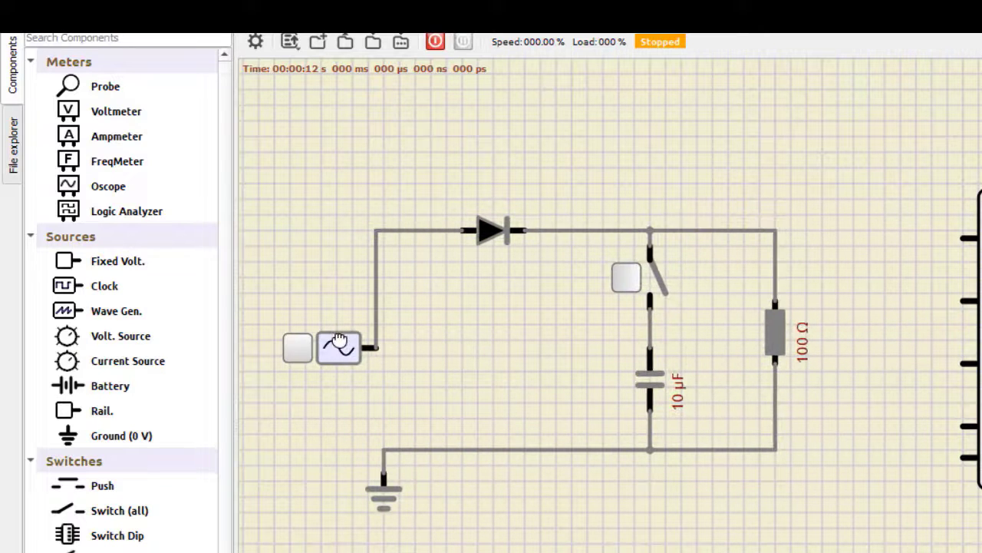
{"action": "left_click", "coordinate": [975, 278]}
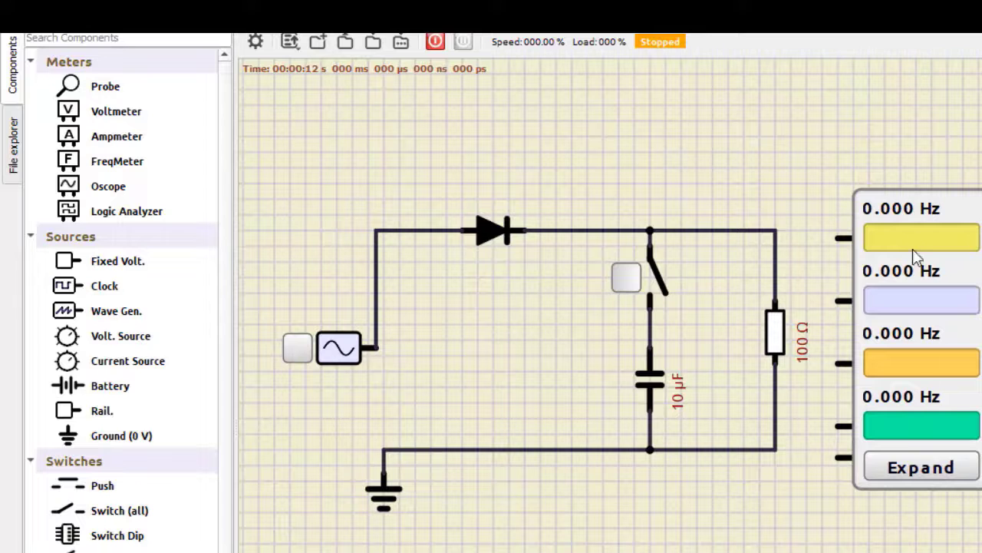
Wire scope input 1 to the diode's source side and input 2 to the resistor's top node
{"action": "left_click", "coordinate": [838, 237]}
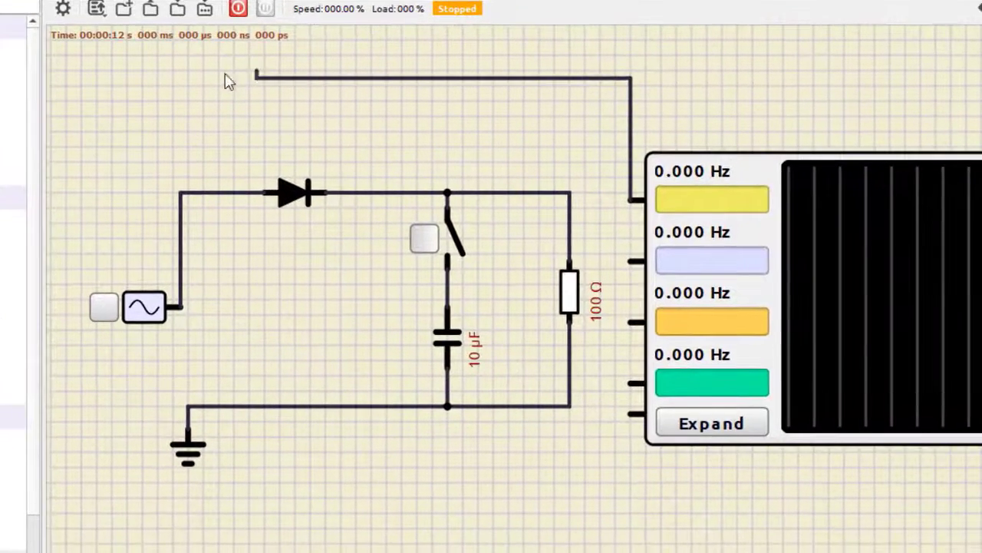
{"action": "left_click", "coordinate": [142, 86]}
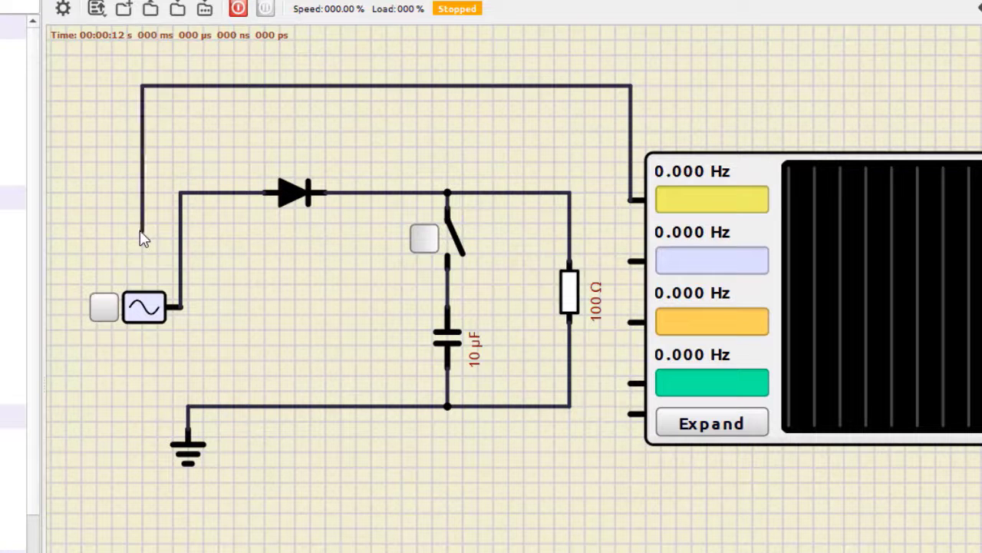
{"action": "left_click", "coordinate": [180, 230]}
{"action": "left_click", "coordinate": [631, 262]}
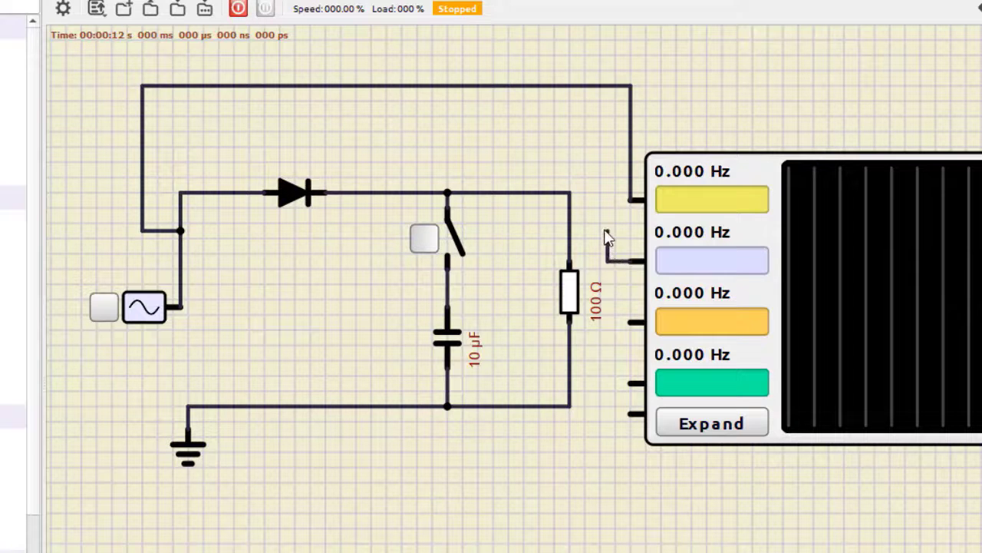
{"action": "left_click", "coordinate": [607, 201]}
{"action": "left_click", "coordinate": [570, 200]}
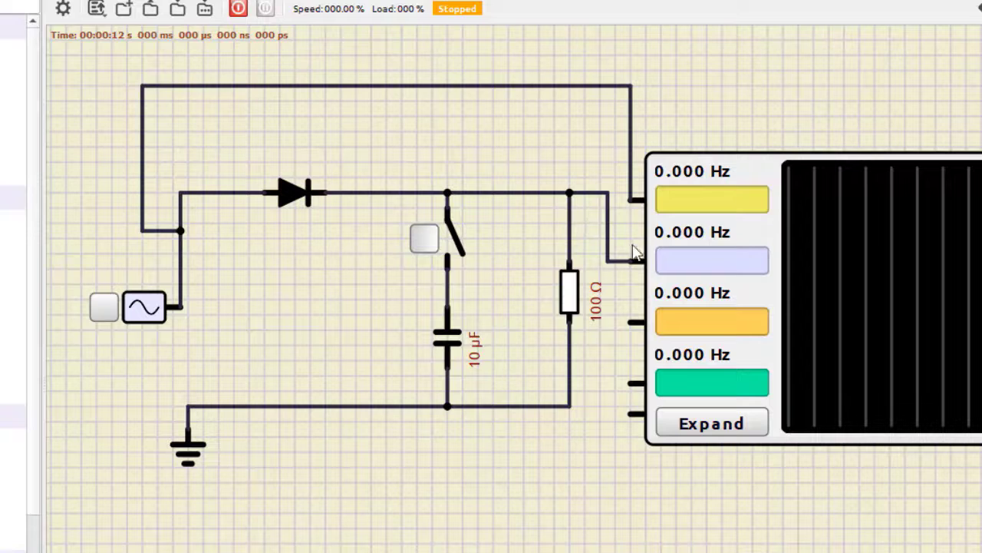
Start the simulation with the sine source switched on and open the full Oscope-58 window
{"action": "left_click", "coordinate": [238, 9]}
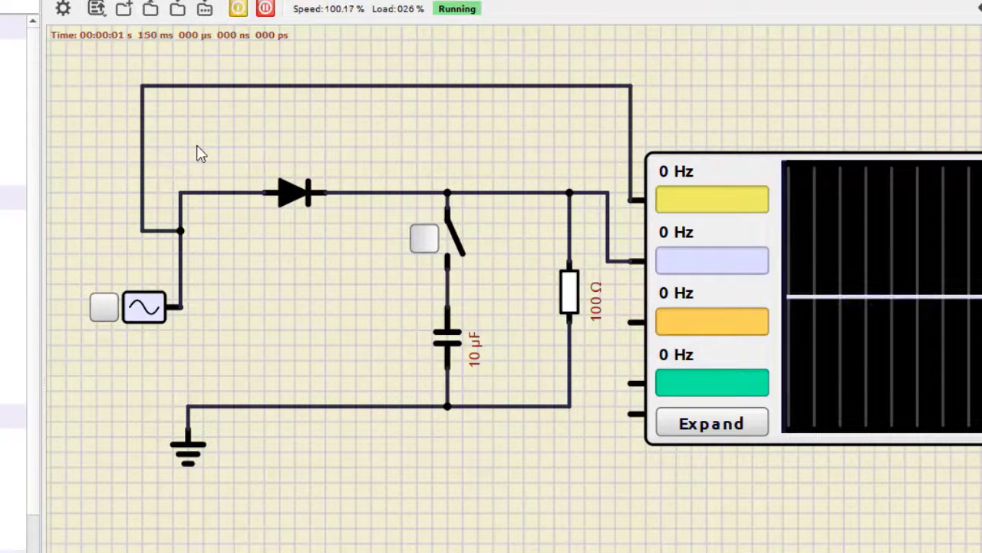
{"action": "left_click", "coordinate": [106, 310]}
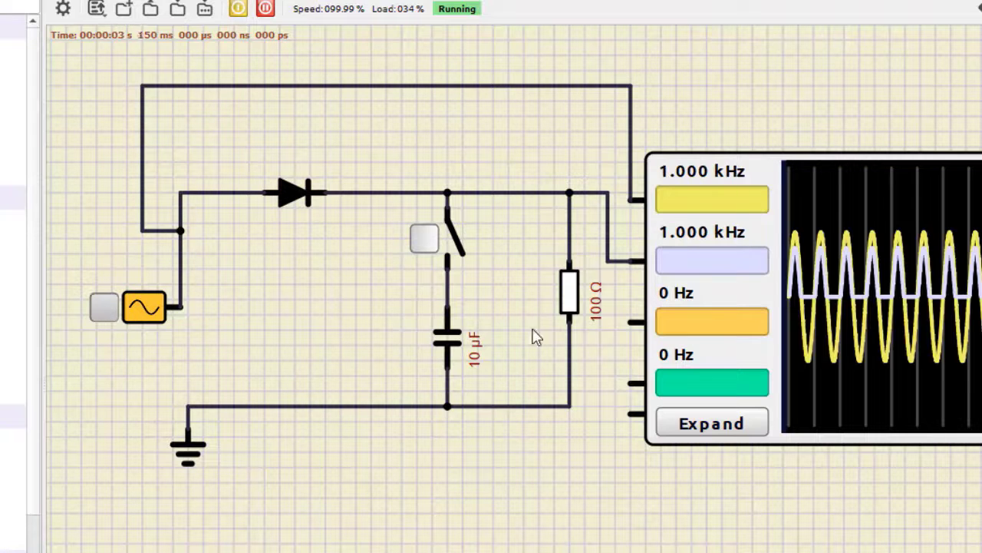
{"action": "left_click_drag", "start_coordinate": [771, 179], "coordinate": [479, 348]}
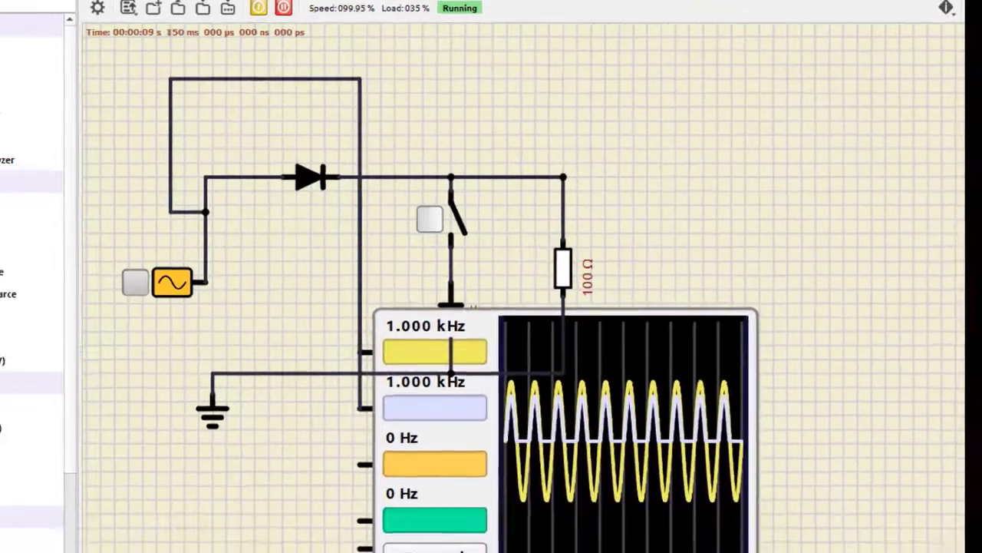
{"action": "double_click", "coordinate": [479, 348]}
Set the scope's Time Pos to -20 us and Time Div to 604.9 us, keeping the circuit visible
{"action": "left_click_drag", "start_coordinate": [588, 136], "coordinate": [573, 242]}
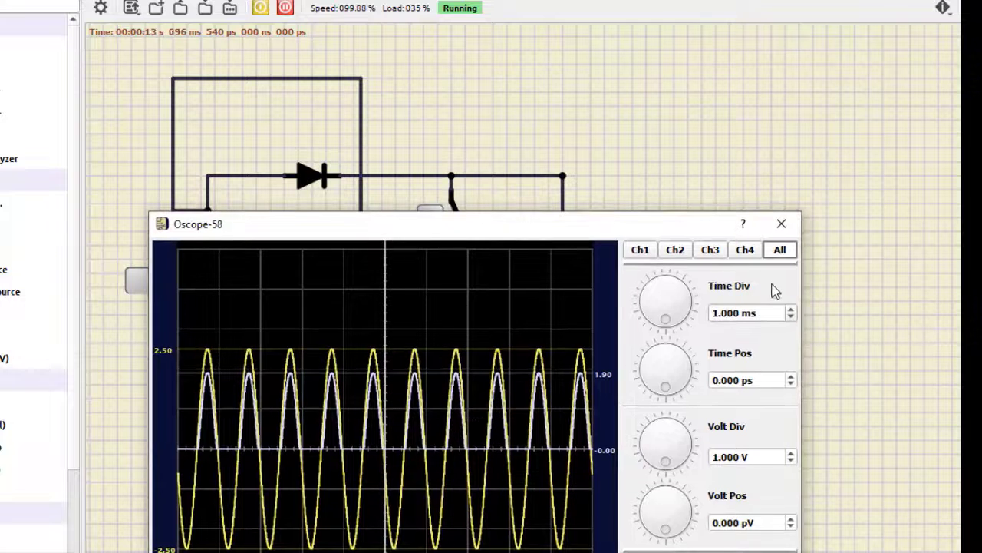
{"action": "mouse_move", "coordinate": [477, 356]}
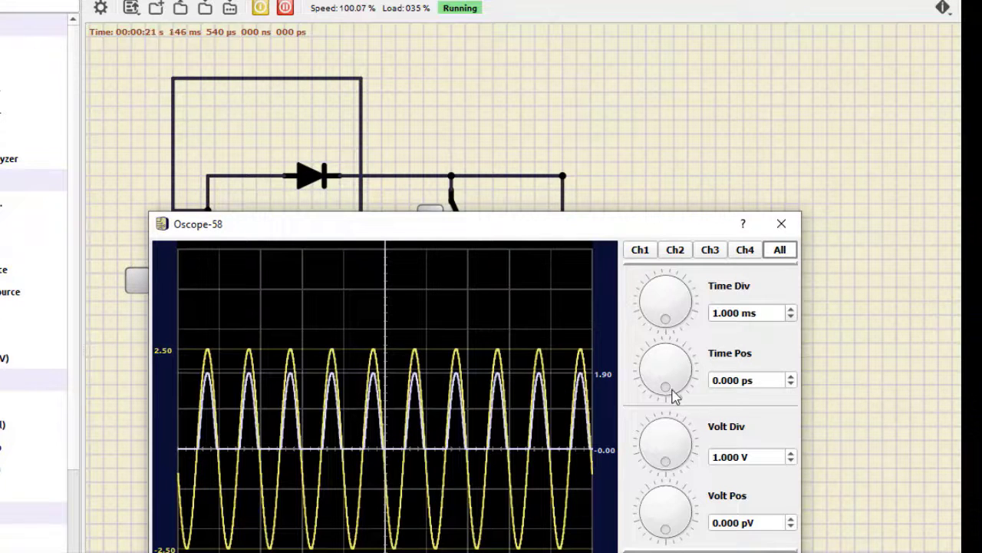
{"action": "mouse_move", "coordinate": [670, 396]}
{"action": "left_mouse_down"}
{"action": "mouse_move", "coordinate": [658, 387]}
{"action": "mouse_move", "coordinate": [673, 384]}
{"action": "mouse_move", "coordinate": [669, 403]}
{"action": "left_mouse_up"}
{"action": "left_click_drag", "start_coordinate": [670, 323], "coordinate": [678, 291]}
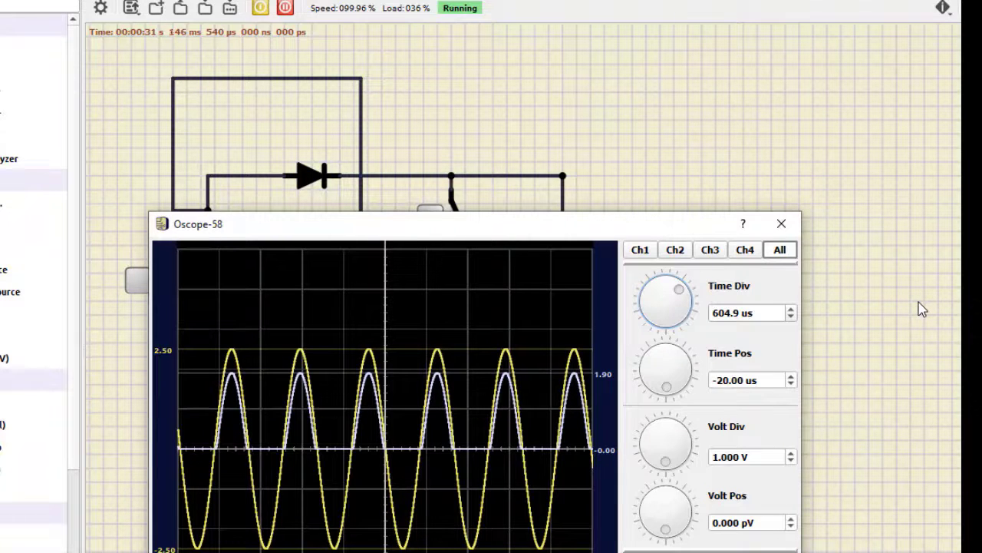
{"action": "left_click_drag", "start_coordinate": [689, 231], "coordinate": [685, 274]}
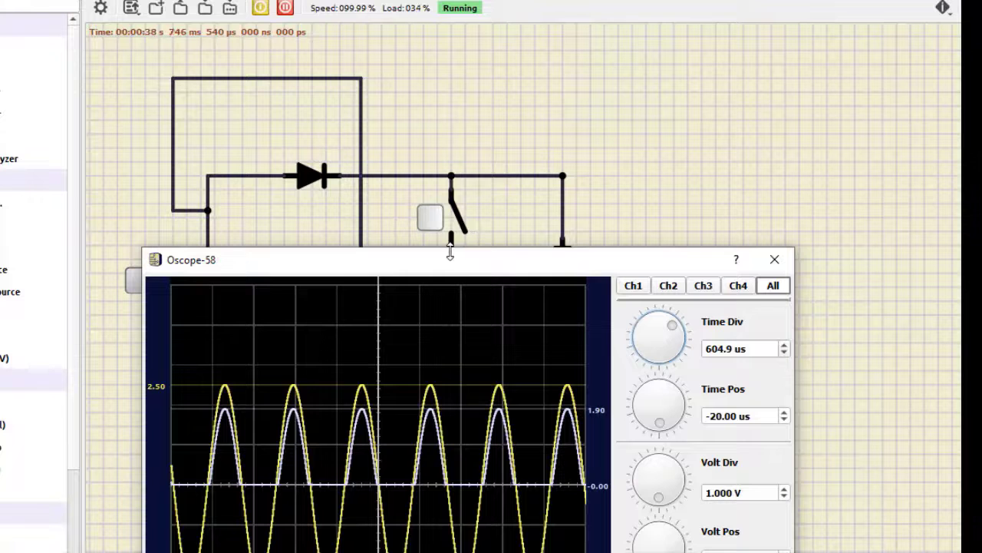
{"action": "left_click_drag", "start_coordinate": [453, 262], "coordinate": [891, 241]}
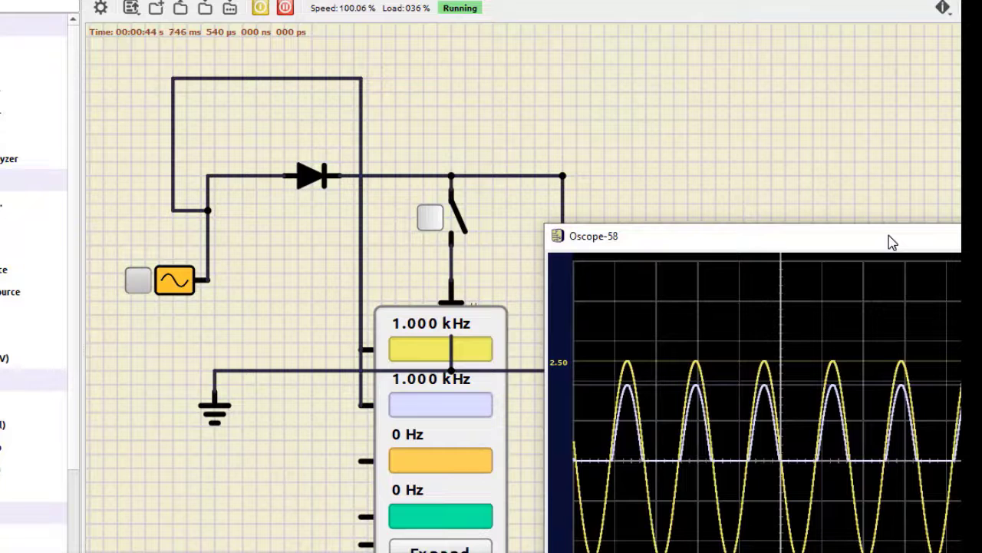
{"action": "left_click_drag", "start_coordinate": [752, 247], "coordinate": [395, 282]}
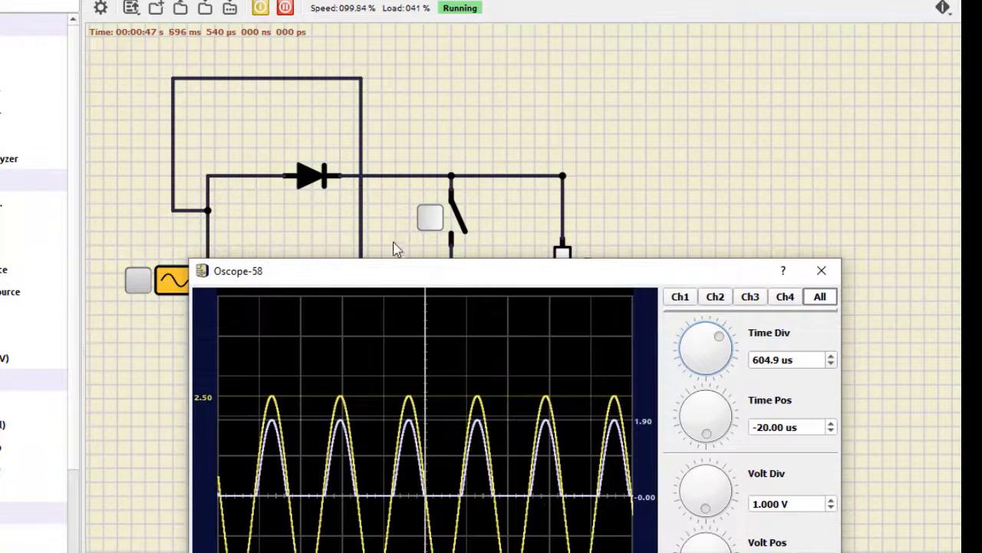
Close, reopen and reclose the capacitor switch to compare smoothing, then move the meter off the capacitor
{"action": "left_click", "coordinate": [430, 228]}
{"action": "mouse_move", "coordinate": [505, 280]}
{"action": "left_mouse_down"}
{"action": "mouse_move", "coordinate": [505, 204]}
{"action": "mouse_move", "coordinate": [549, 248]}
{"action": "mouse_move", "coordinate": [540, 296]}
{"action": "left_mouse_up"}
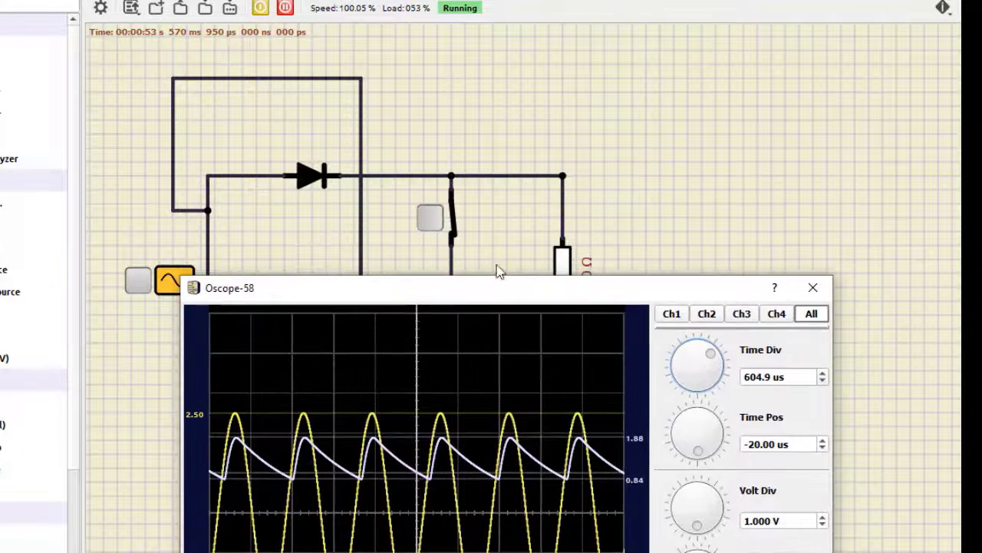
{"action": "left_click", "coordinate": [436, 228]}
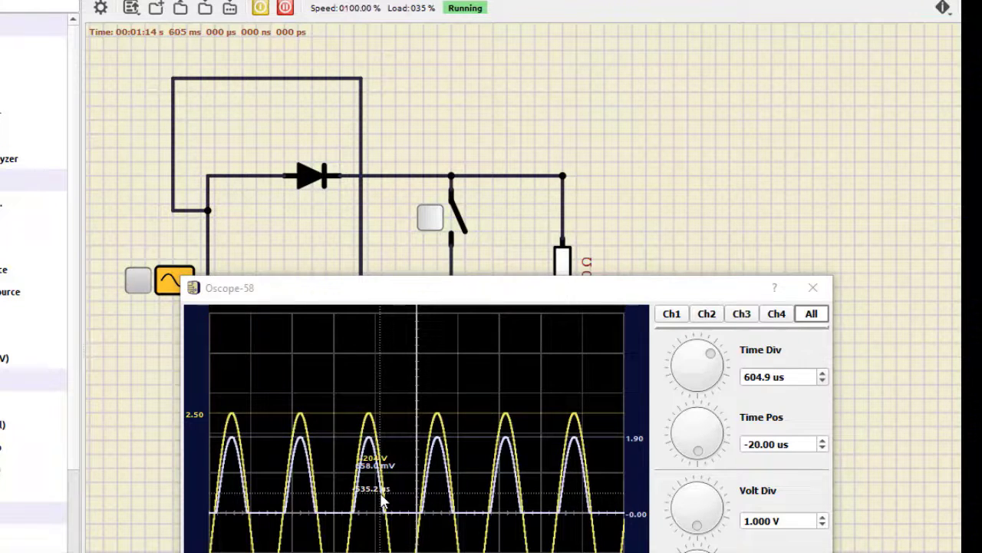
{"action": "left_click", "coordinate": [432, 220]}
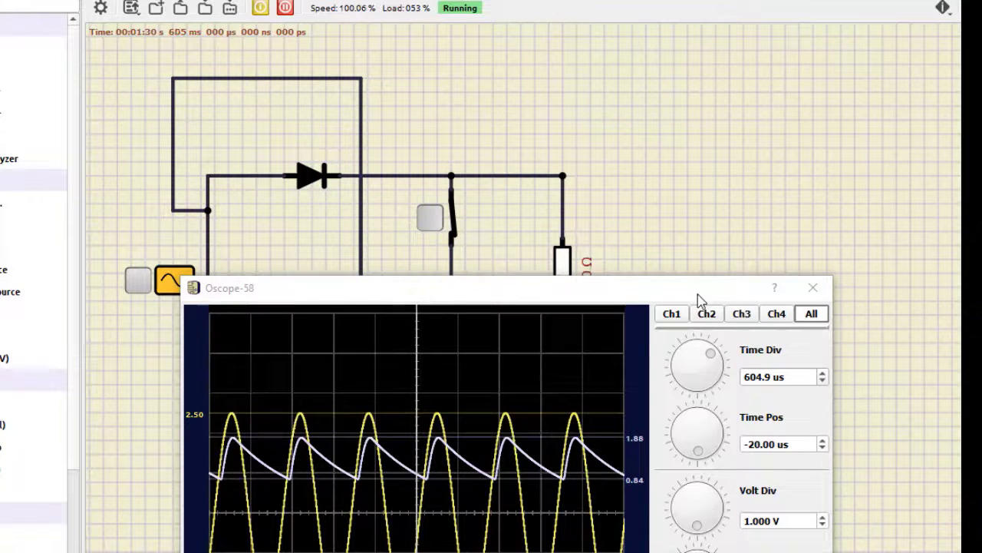
{"action": "left_click_drag", "start_coordinate": [698, 299], "coordinate": [710, 387]}
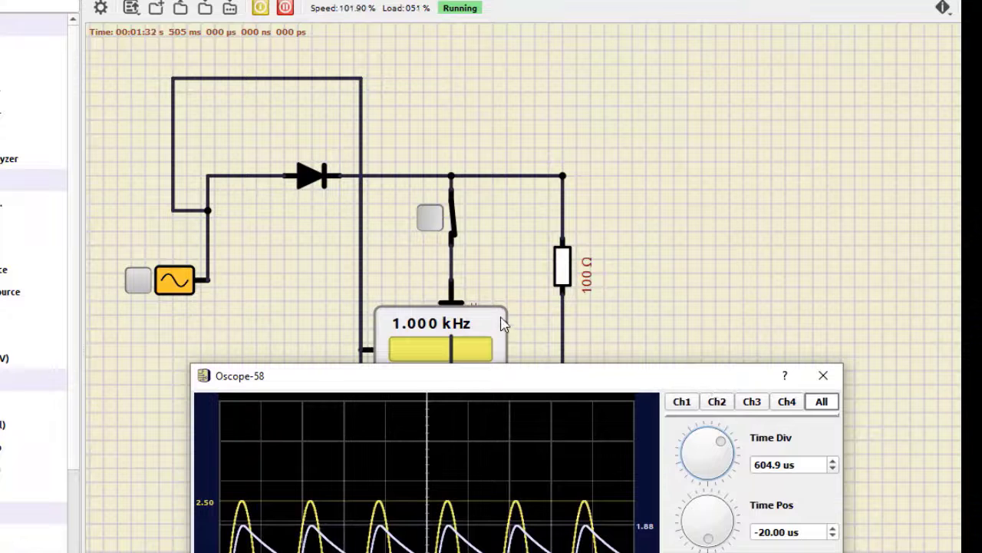
{"action": "left_click_drag", "start_coordinate": [503, 323], "coordinate": [768, 331]}
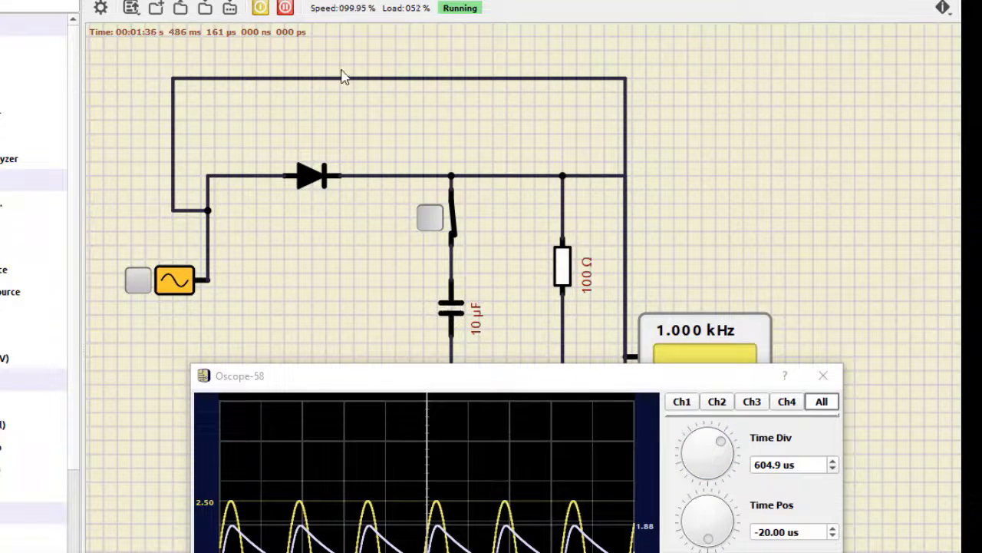
Stop the simulation and change the capacitor's Capacitance from 10 µF to 100 µF
{"action": "left_click", "coordinate": [261, 11]}
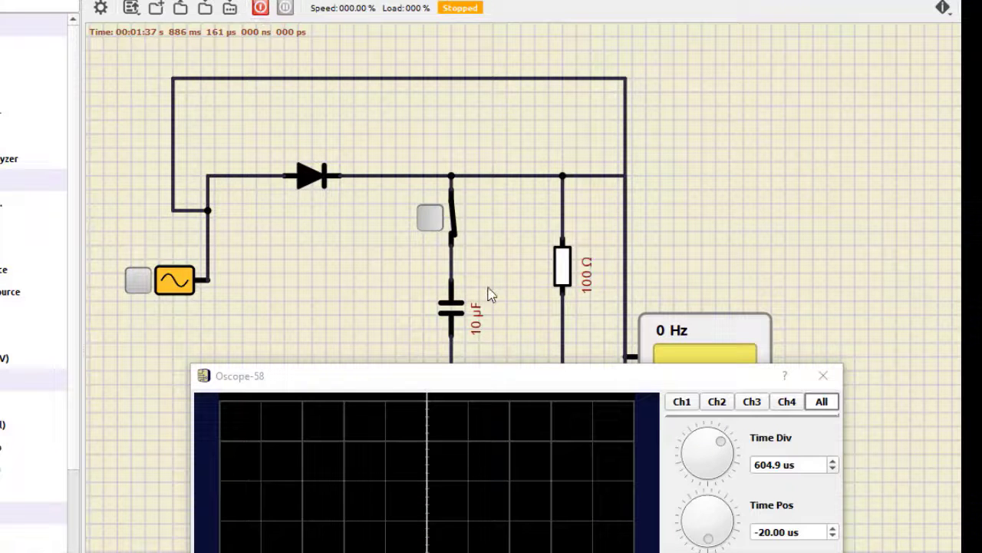
{"action": "double_click", "coordinate": [453, 309]}
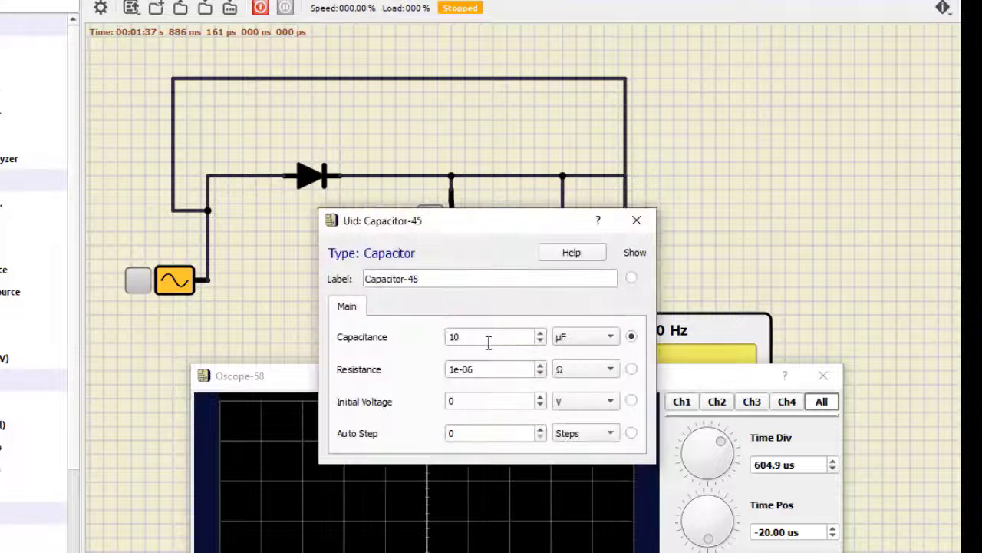
{"action": "left_click", "coordinate": [488, 338]}
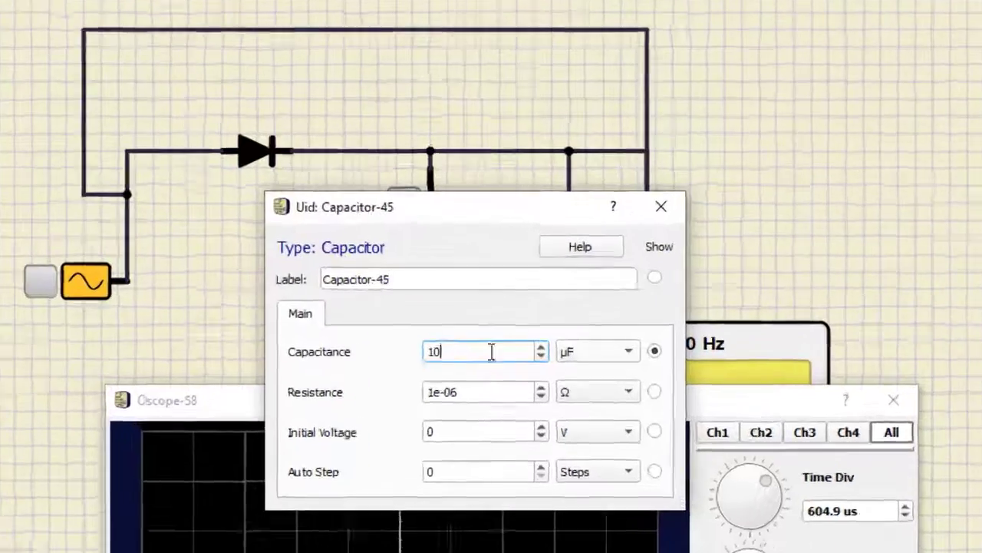
{"action": "type", "text": "0"}
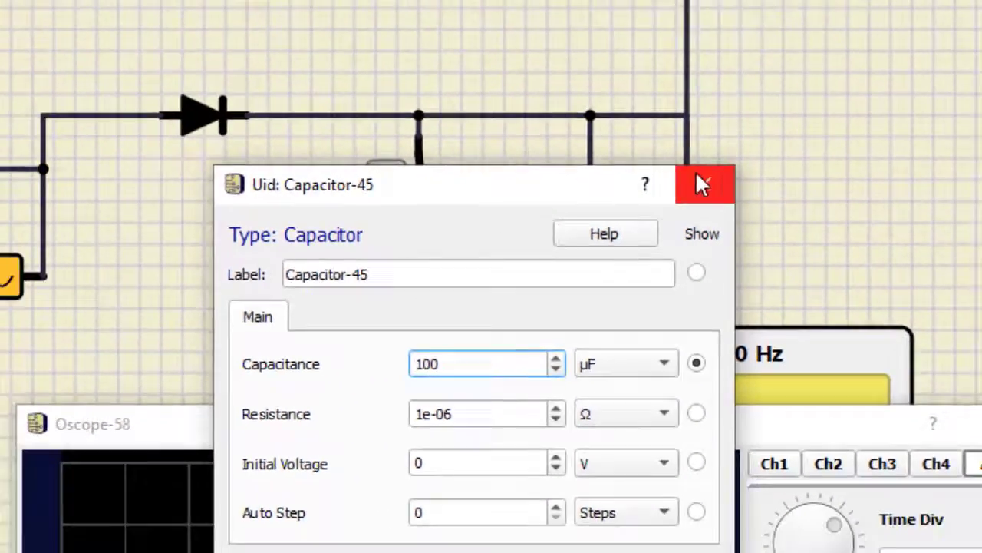
{"action": "left_click", "coordinate": [702, 184]}
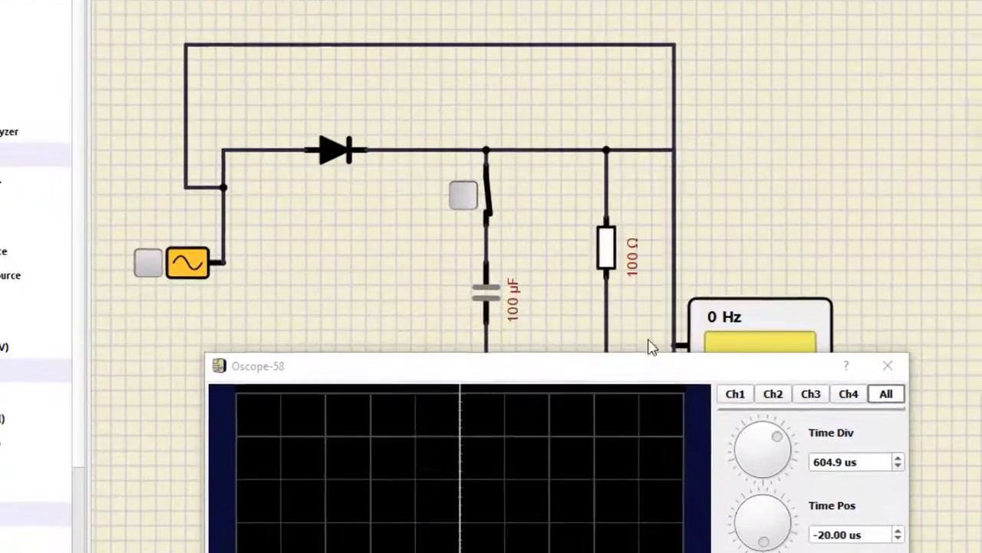
{"action": "left_click_drag", "start_coordinate": [621, 377], "coordinate": [577, 301]}
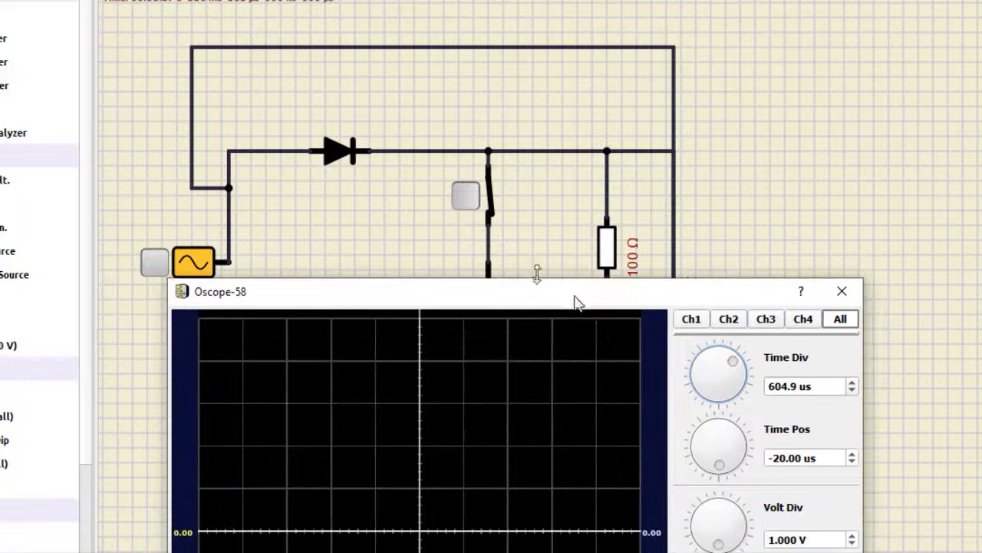
Restart the sine source, then open and reclose the capacitor switch to compare the 100 µF ripple
{"action": "left_click", "coordinate": [149, 261]}
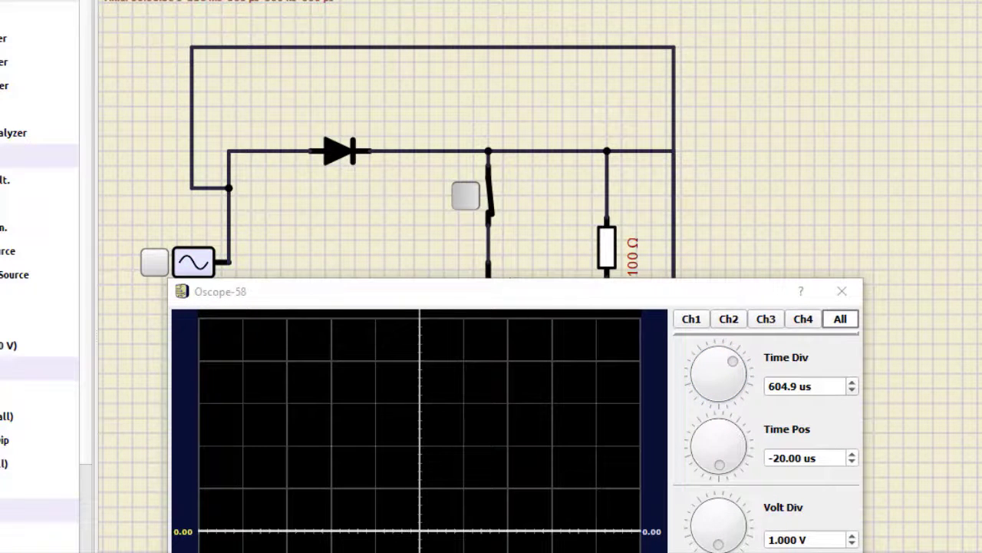
{"action": "left_click", "coordinate": [153, 262]}
{"action": "mouse_move", "coordinate": [362, 461]}
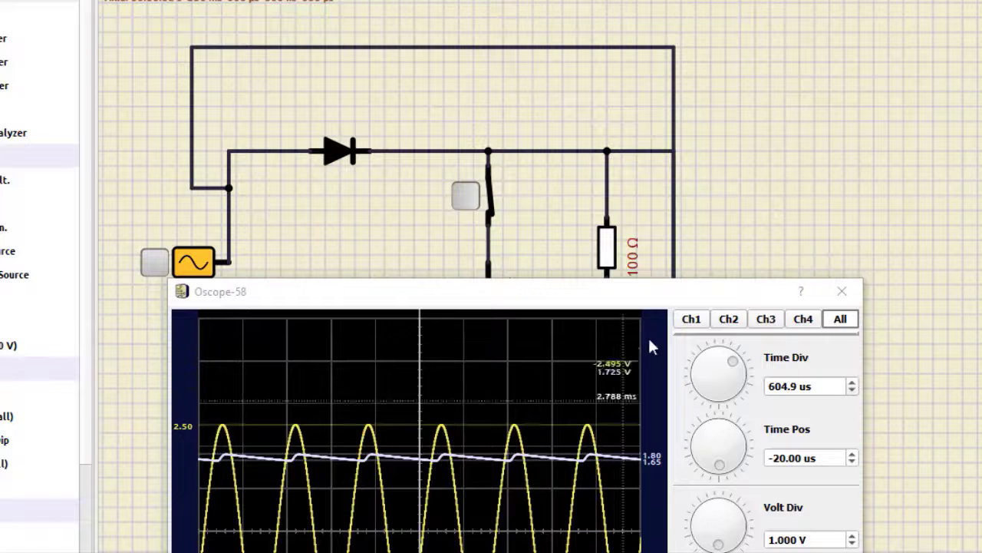
{"action": "left_click_drag", "start_coordinate": [643, 299], "coordinate": [646, 272]}
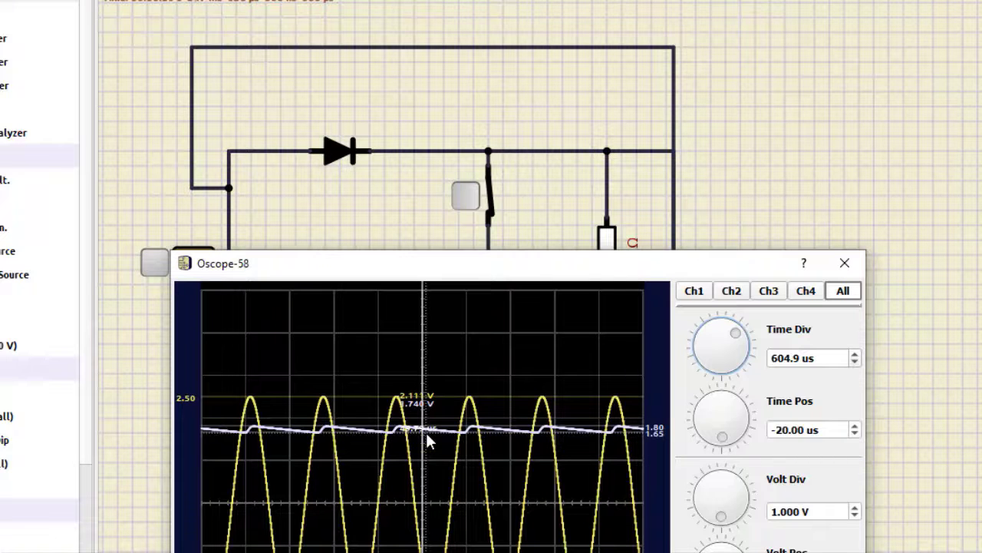
{"action": "left_click", "coordinate": [466, 198]}
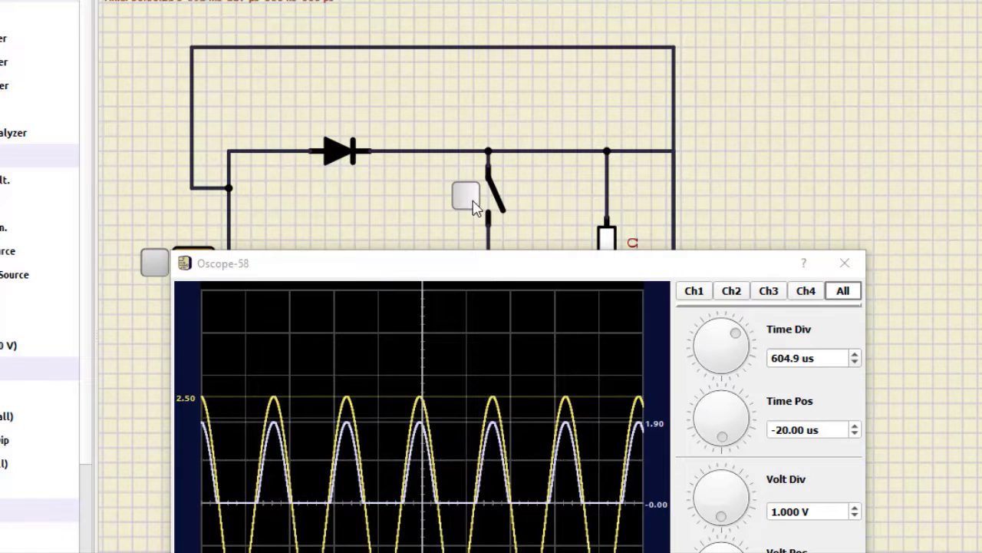
{"action": "left_click", "coordinate": [472, 201]}
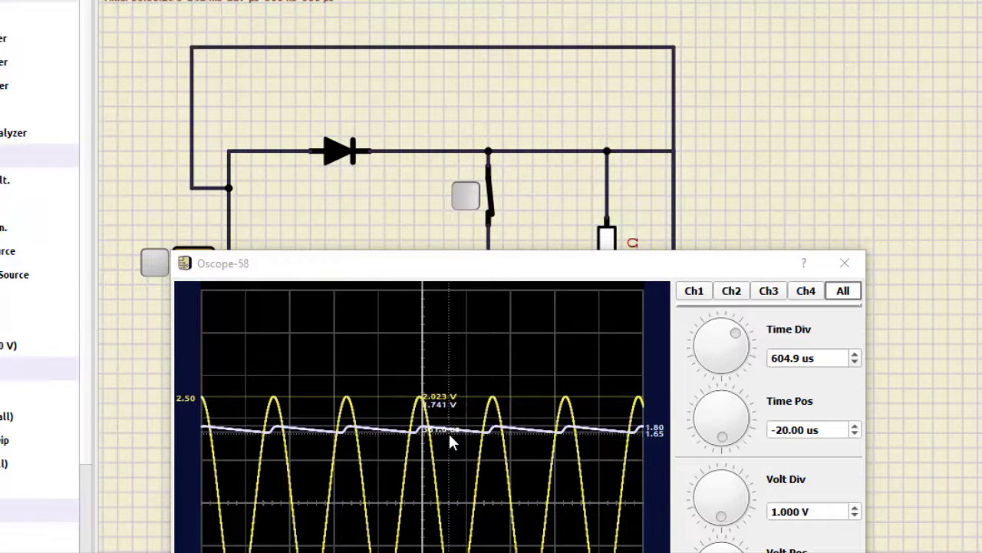